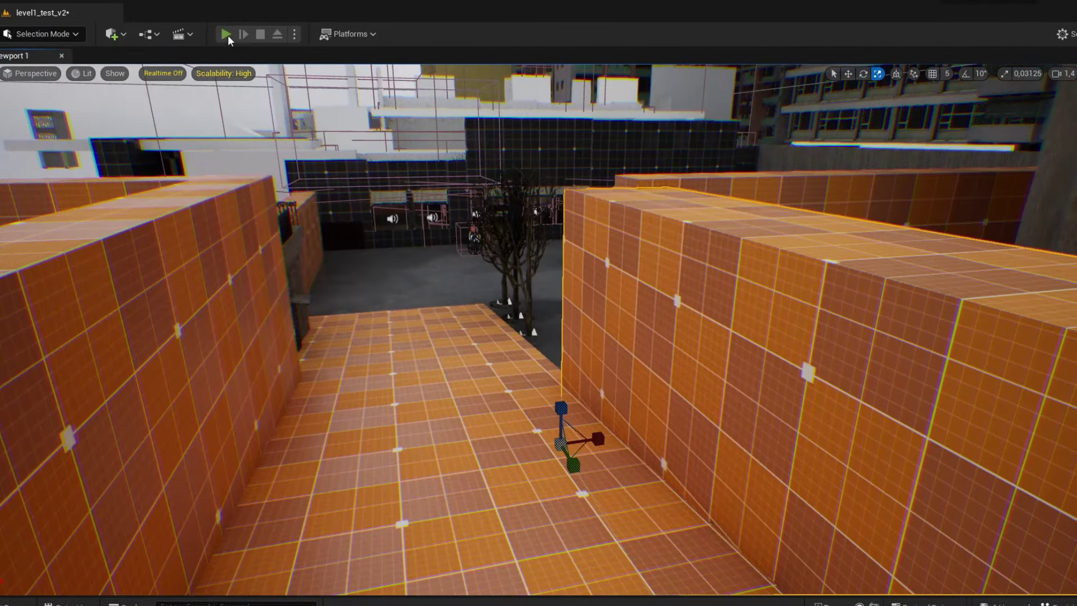
Step: Run a quick playtest, then move the trees beside the corridor ledge
{"action": "left_click", "coordinate": [227, 34]}
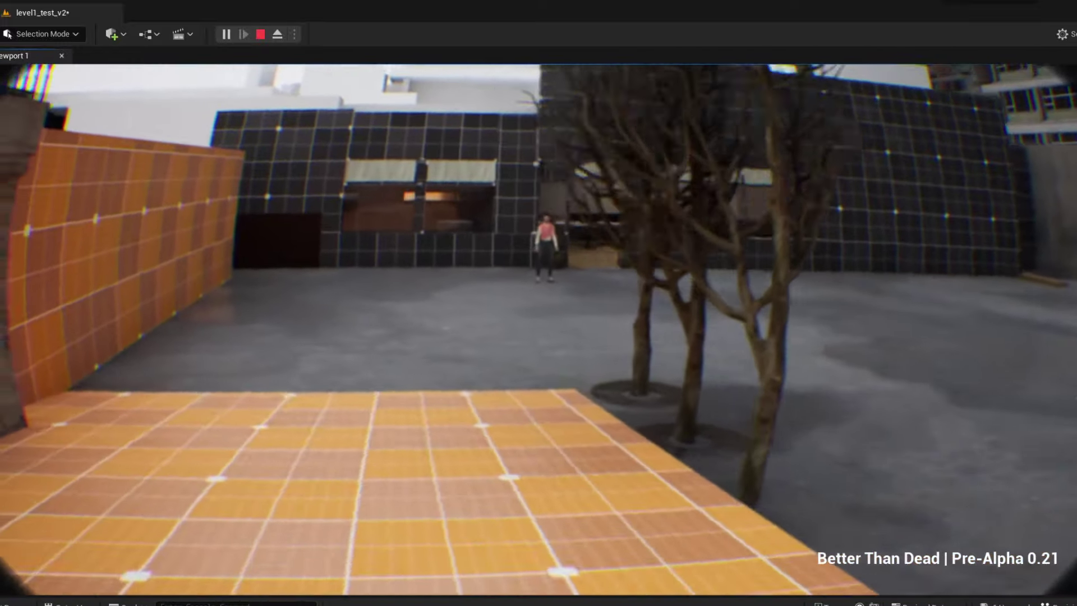
{"action": "key", "text": "Escape"}
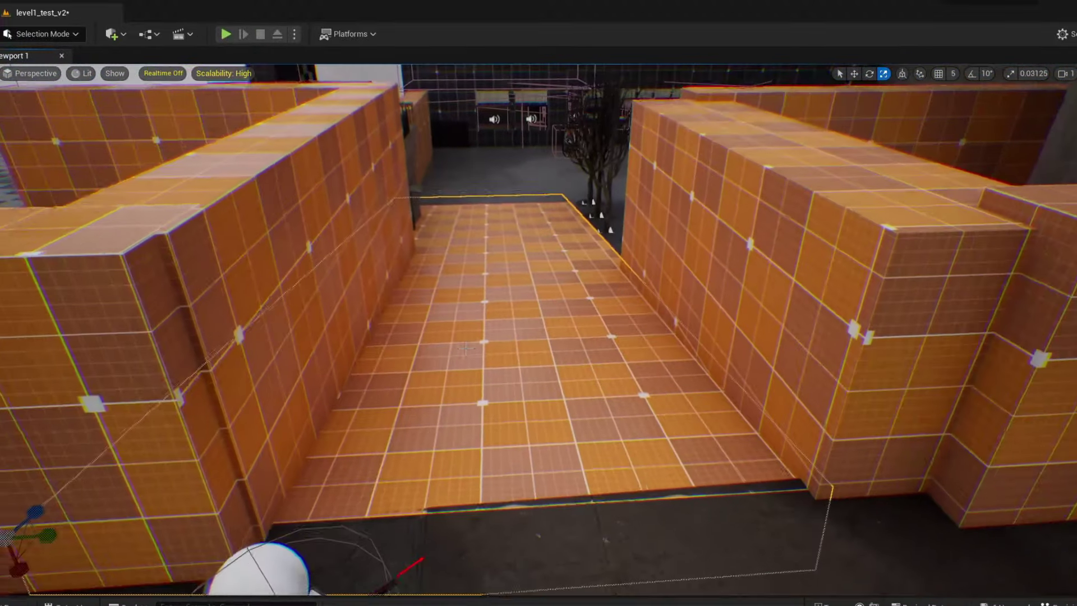
{"action": "scroll", "coordinate": [415, 582], "scroll_direction": "up", "scroll_amount": 2}
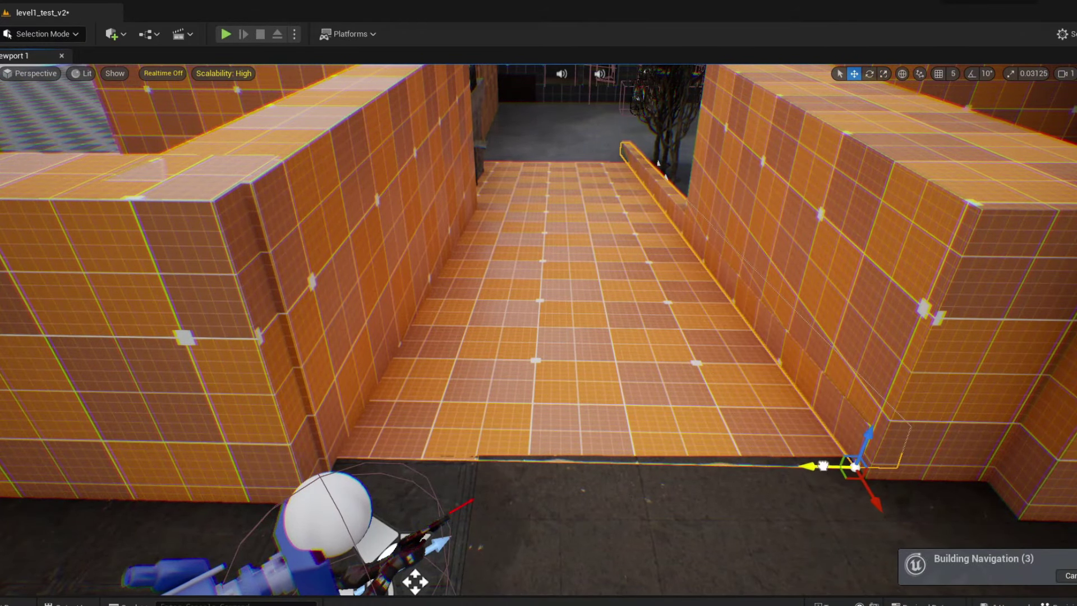
{"action": "right_click_drag", "start_coordinate": [415, 581], "coordinate": [704, 415]}
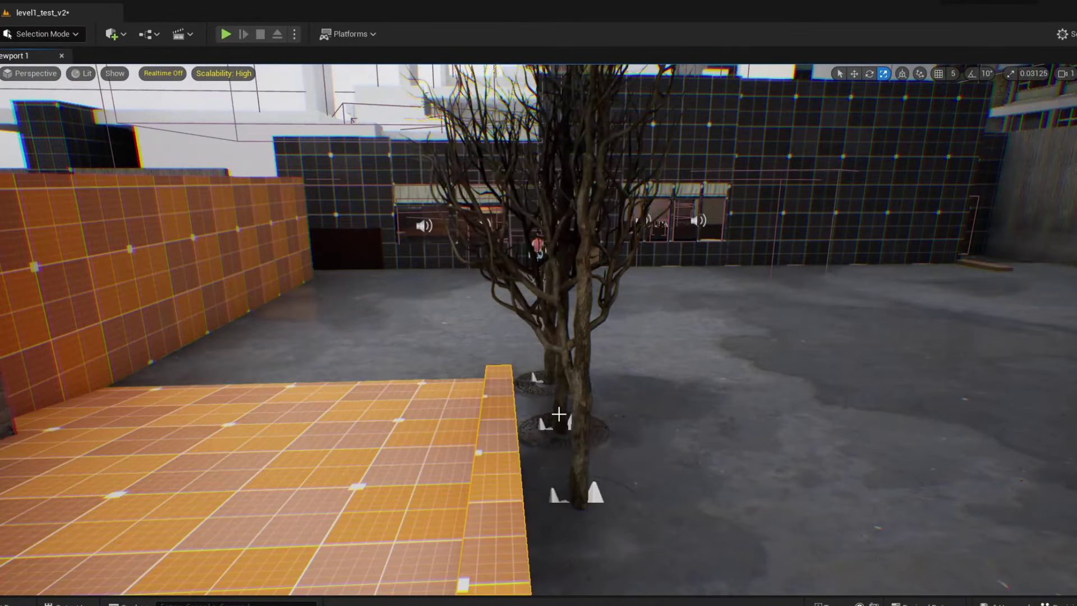
{"action": "left_click", "coordinate": [556, 419]}
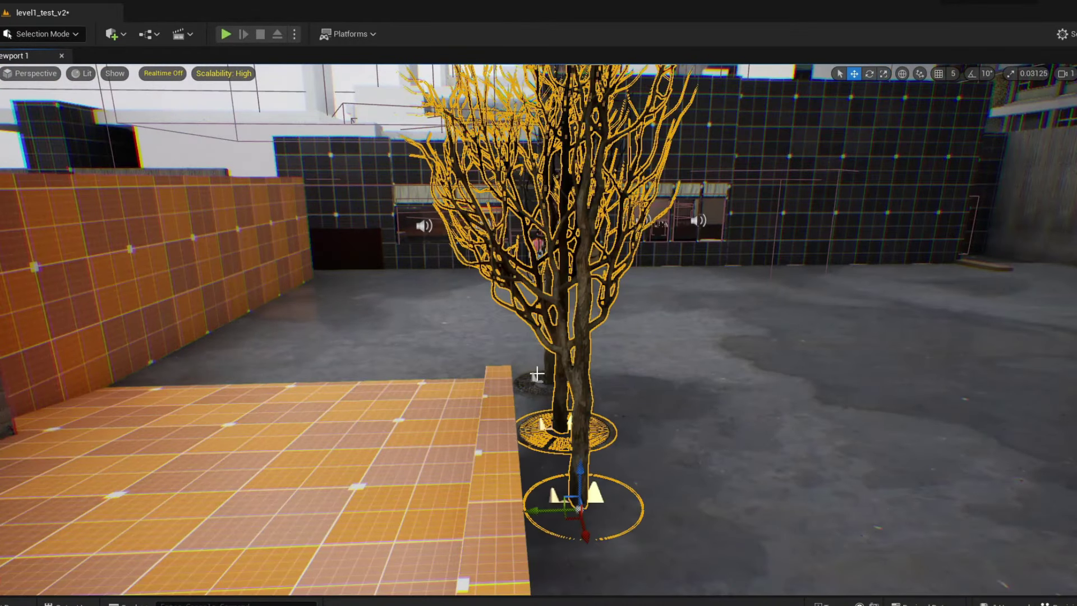
{"action": "key", "text": "w"}
{"action": "right_click_drag", "start_coordinate": [571, 388], "coordinate": [619, 387]}
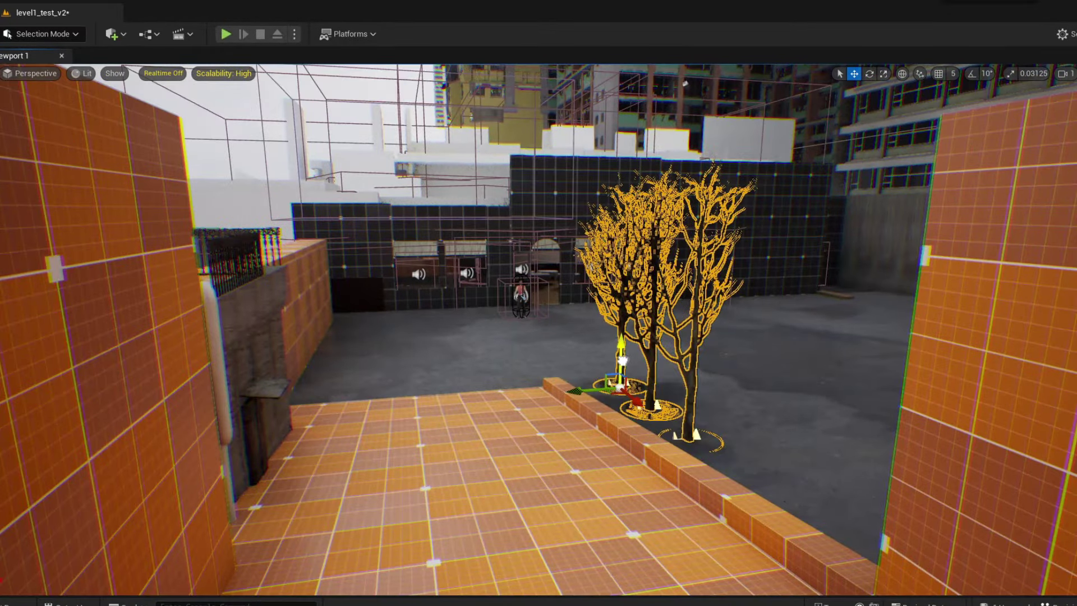
{"action": "left_click_drag", "start_coordinate": [622, 360], "coordinate": [622, 365]}
Step: Adjust the low ledge piece in the orange corridor with the scale and move gizmos
{"action": "right_click_drag", "start_coordinate": [310, 323], "coordinate": [337, 314]}
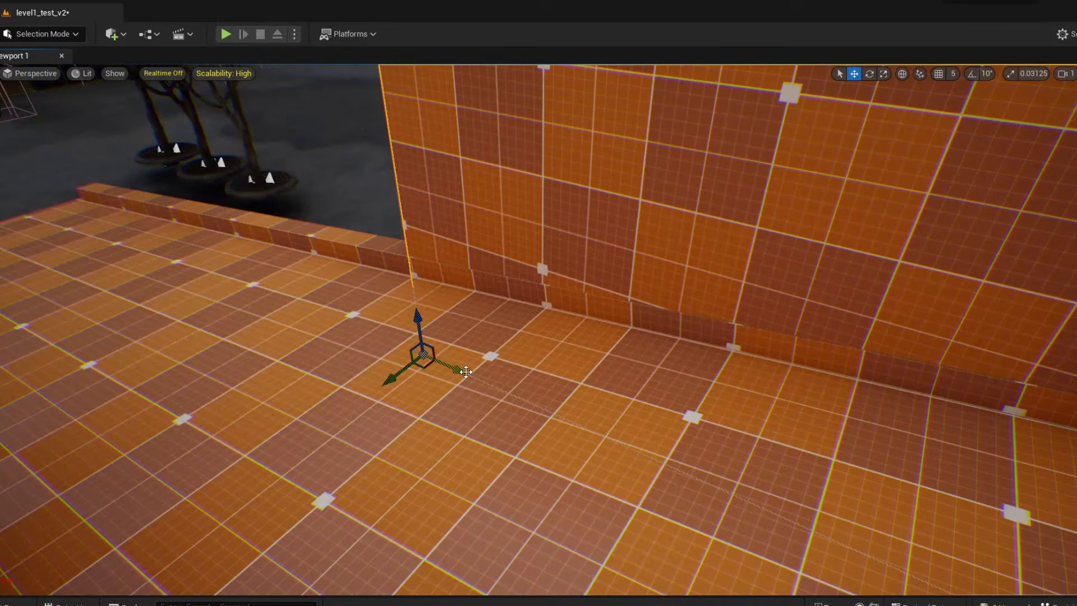
{"action": "left_click", "coordinate": [224, 185]}
{"action": "key", "text": "r"}
{"action": "key", "text": "w"}
{"action": "mouse_move", "coordinate": [359, 168]}
{"action": "right_mouse_down"}
{"action": "mouse_move", "coordinate": [392, 147]}
{"action": "mouse_move", "coordinate": [370, 325]}
{"action": "right_mouse_up"}
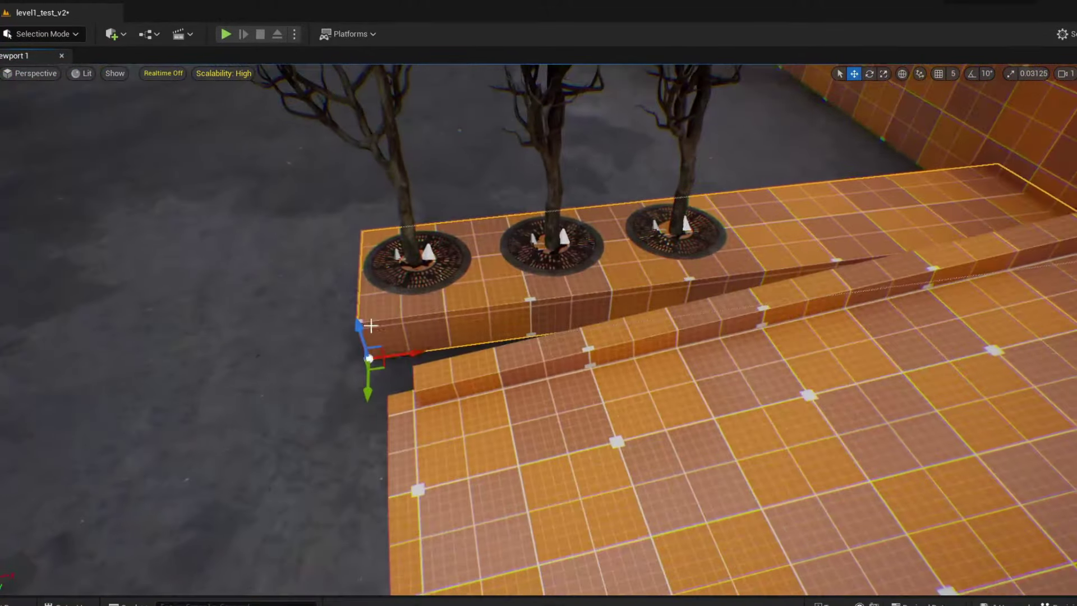
Step: Select all three trees and scale the planter beneath them
{"action": "left_click", "coordinate": [393, 179]}
{"action": "left_click", "coordinate": [547, 169], "text": "ctrl"}
{"action": "left_click", "coordinate": [682, 168], "text": "ctrl"}
{"action": "right_click_drag", "start_coordinate": [682, 168], "coordinate": [560, 196]}
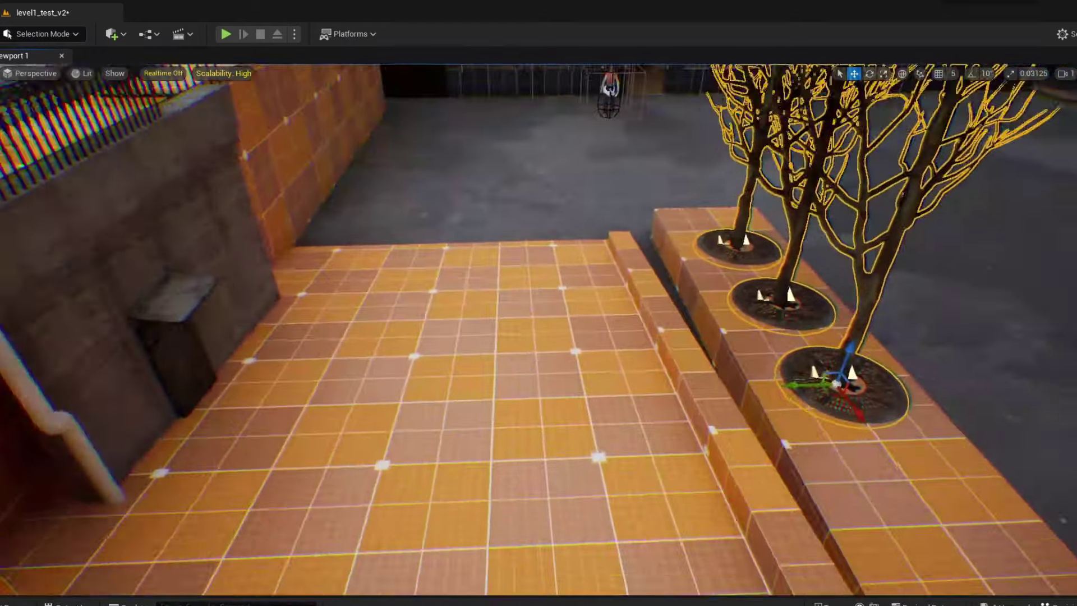
{"action": "scroll", "coordinate": [669, 321], "scroll_direction": "down", "scroll_amount": 5}
{"action": "left_click", "coordinate": [669, 321]}
{"action": "key", "text": "r"}
{"action": "right_click_drag", "start_coordinate": [616, 282], "coordinate": [611, 240]}
{"action": "key", "text": "r"}
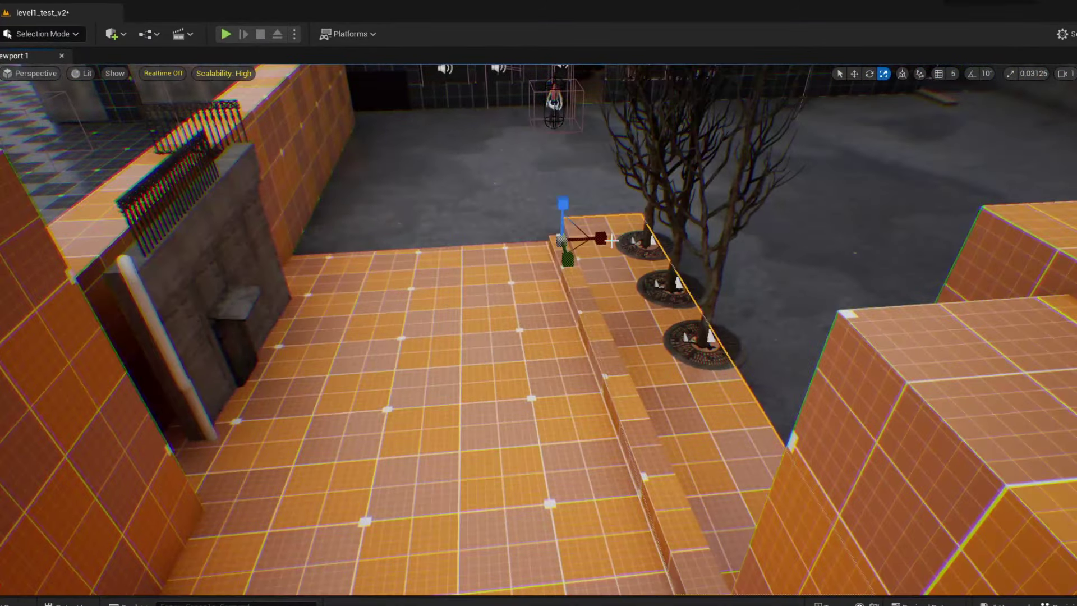
Step: Reposition the front tree and its planter ring, then start a playtest
{"action": "left_click", "coordinate": [663, 298]}
{"action": "key", "text": "w"}
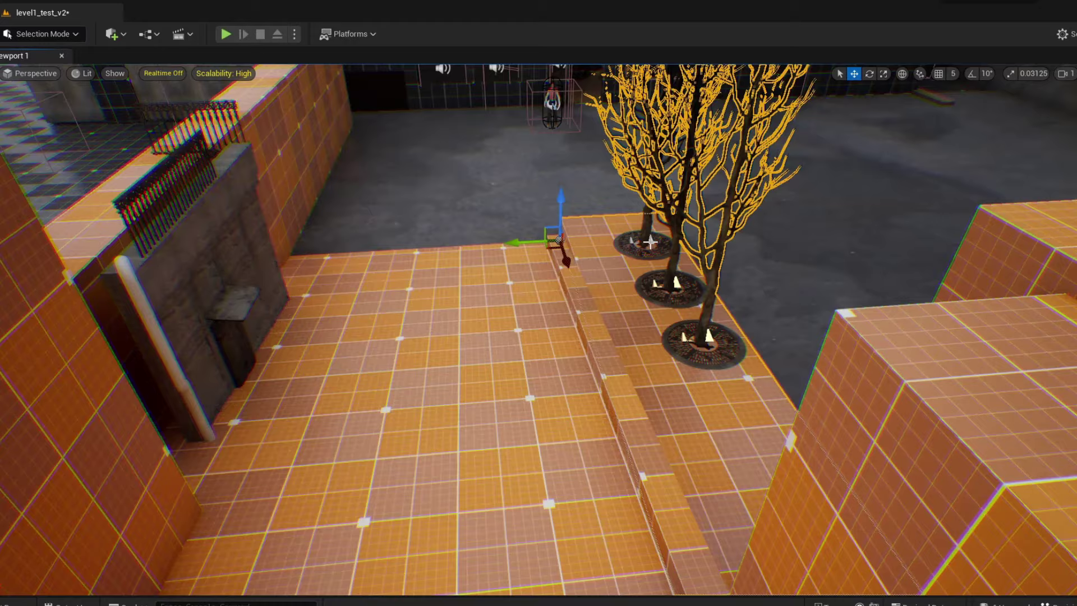
{"action": "left_click", "coordinate": [692, 339]}
{"action": "right_click_drag", "start_coordinate": [692, 339], "coordinate": [743, 474]}
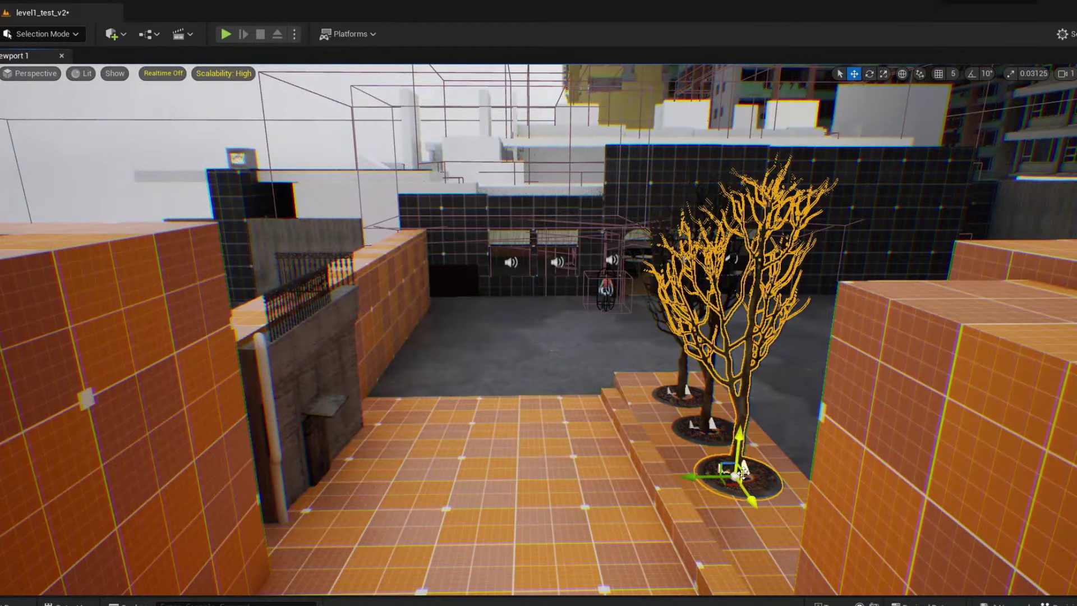
{"action": "left_click", "coordinate": [226, 34]}
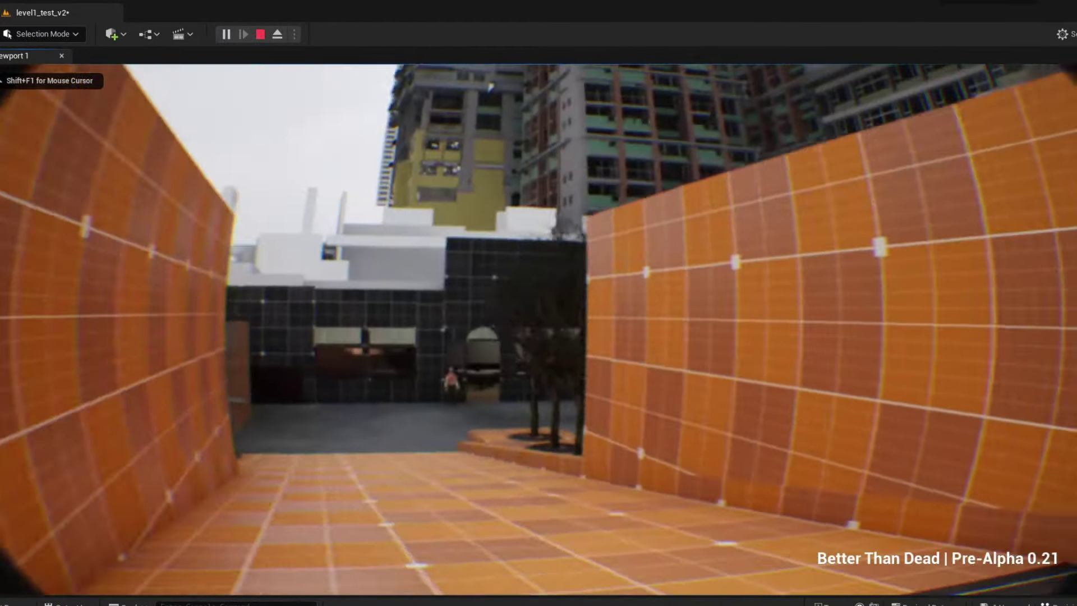
Step: Walk forward through the corridor during the playtest
{"action": "key", "text": "w"}
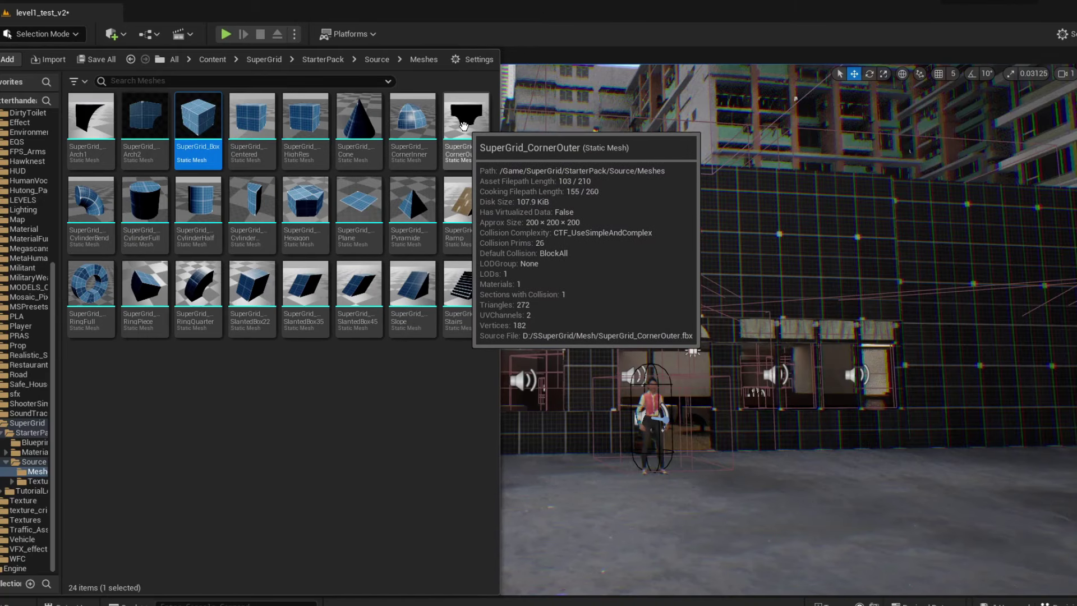
Step: Place a SuperGrid_CornerOuter mesh and a SuperGrid arch mesh by the restaurant facade
{"action": "left_click_drag", "start_coordinate": [447, 129], "coordinate": [581, 326]}
{"action": "right_click_drag", "start_coordinate": [581, 326], "coordinate": [581, 327]}
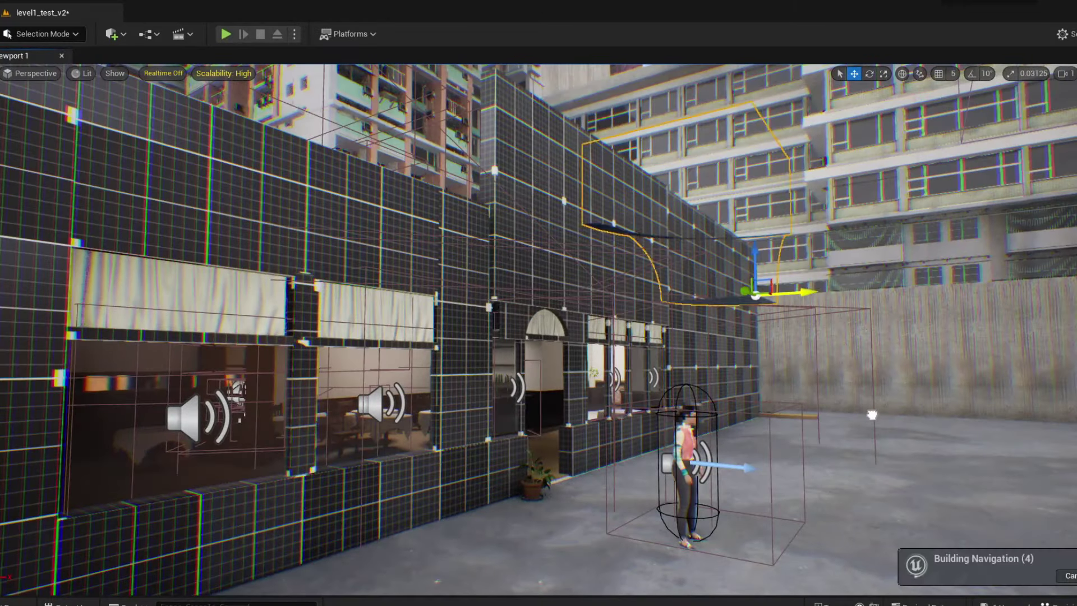
{"action": "key", "text": "ctrl+space"}
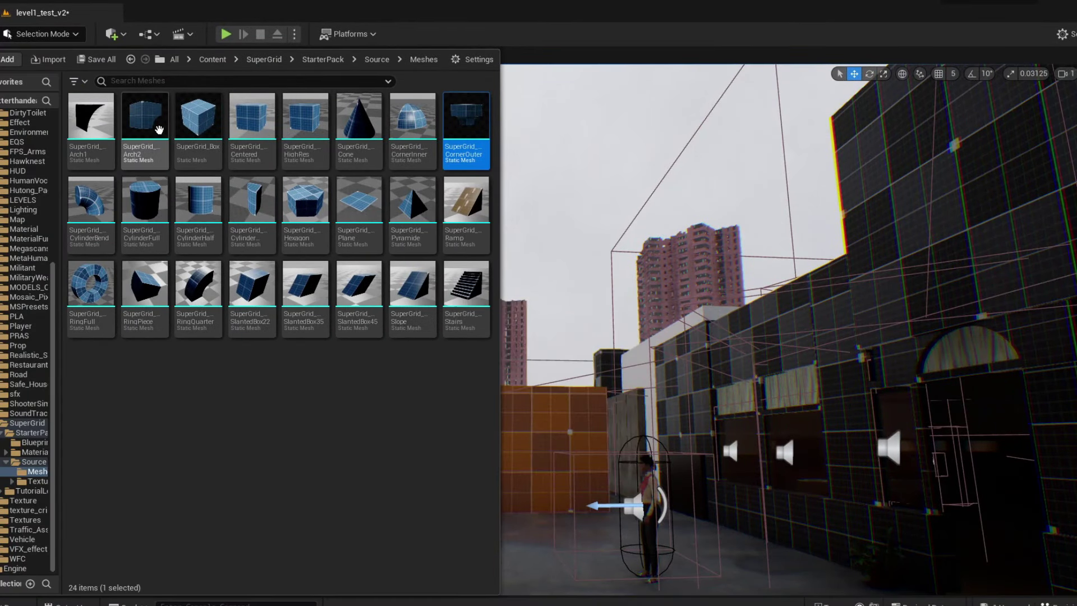
{"action": "left_click_drag", "start_coordinate": [426, 275], "coordinate": [527, 516]}
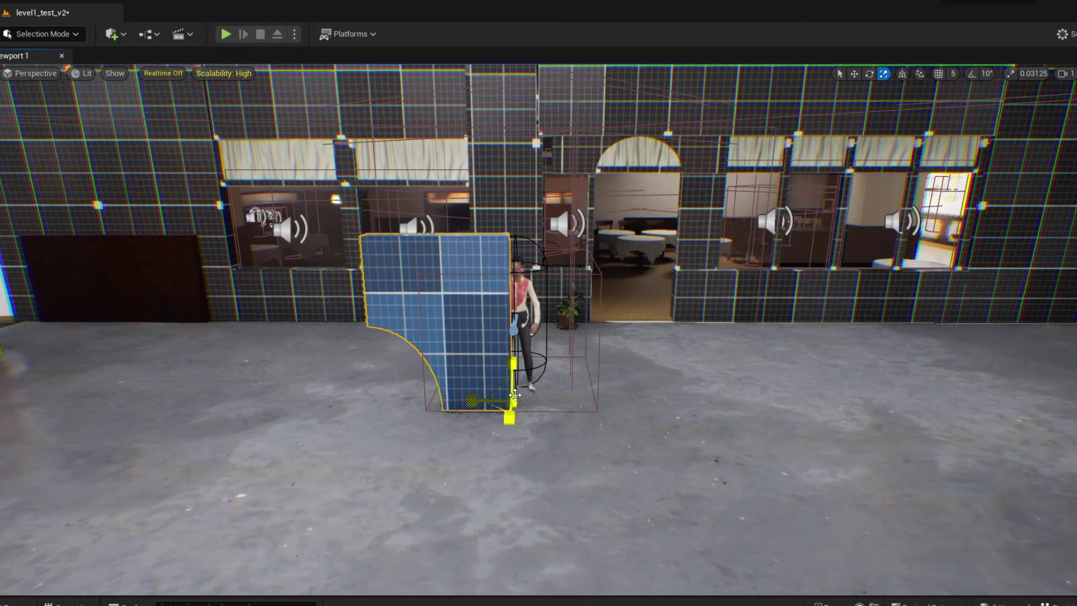
Step: Widen the arch by setting its Y scale to 3.67
{"action": "key", "text": "ctrl+z"}
{"action": "left_click", "coordinate": [1072, 200]}
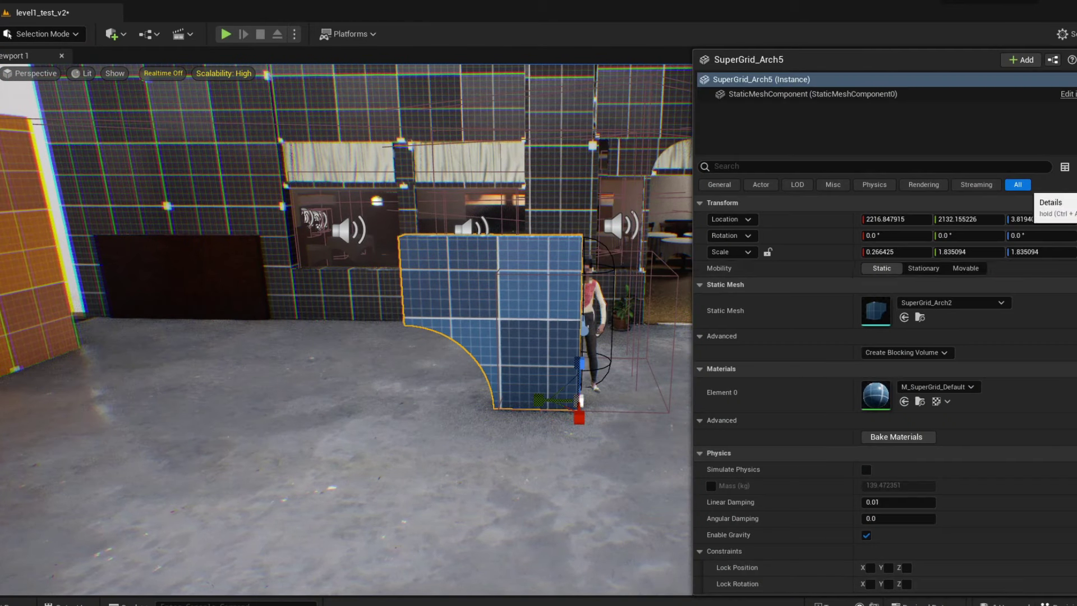
{"action": "type", "text": "3.67"}
{"action": "key", "text": "Return"}
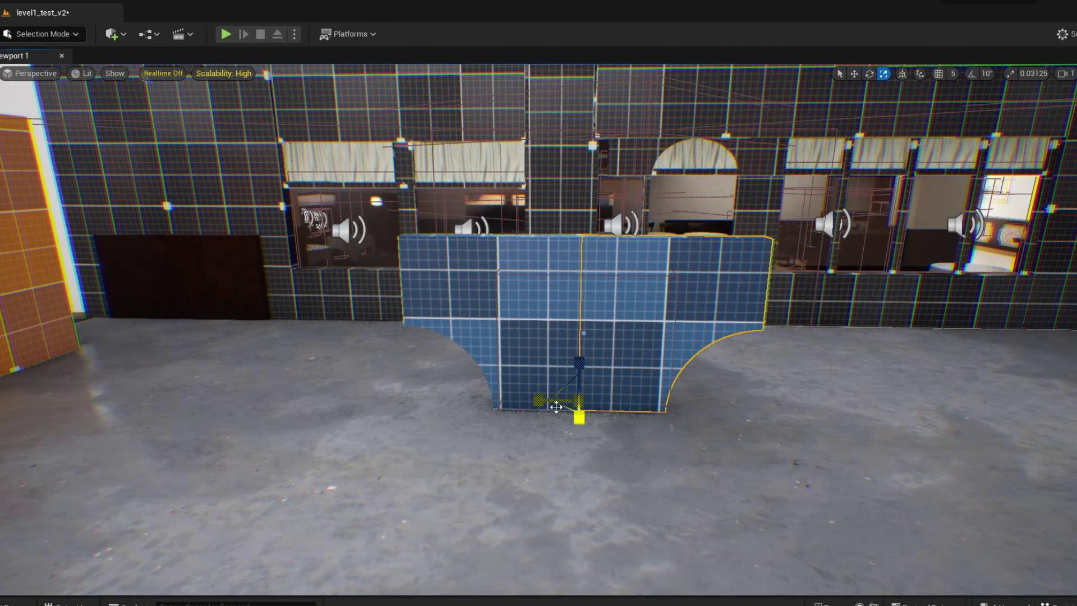
{"action": "scroll", "coordinate": [558, 399], "scroll_direction": "down", "scroll_amount": 5}
{"action": "mouse_move", "coordinate": [558, 399]}
{"action": "right_mouse_down"}
{"action": "mouse_move", "coordinate": [798, 404]}
{"action": "mouse_move", "coordinate": [708, 225]}
{"action": "mouse_move", "coordinate": [642, 234]}
{"action": "right_mouse_up"}
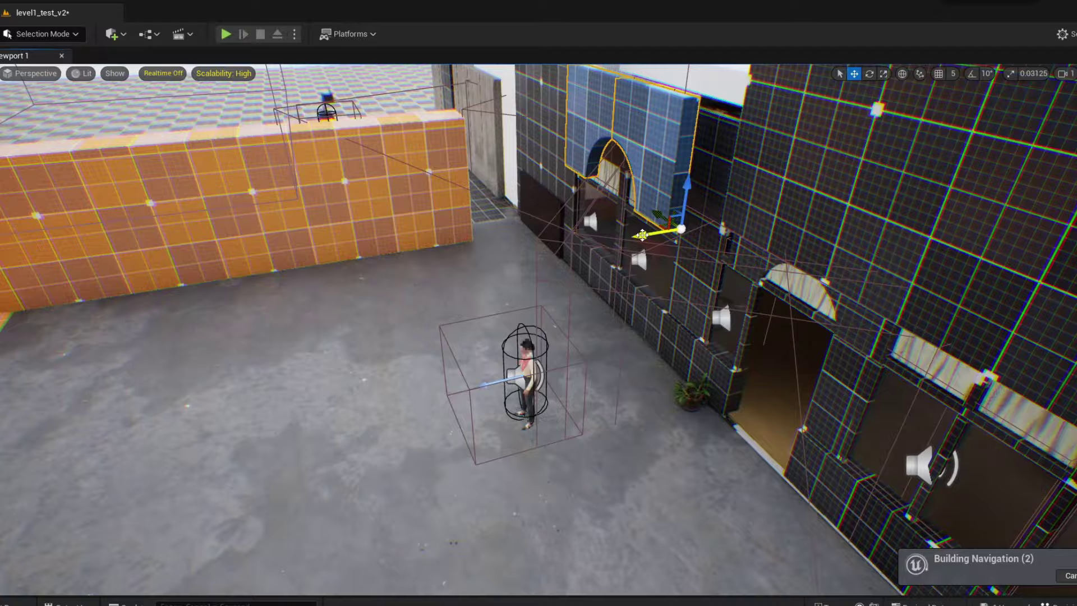
{"action": "key", "text": "f"}
Step: Alt-drag copies of the arch along the facade to form a row
{"action": "mouse_move", "coordinate": [563, 282]}
{"action": "left_mouse_down", "text": "alt"}
{"action": "mouse_move", "coordinate": [325, 275]}
{"action": "mouse_move", "coordinate": [772, 274]}
{"action": "left_mouse_up", "text": "alt"}
{"action": "left_click", "coordinate": [779, 281], "text": "ctrl"}
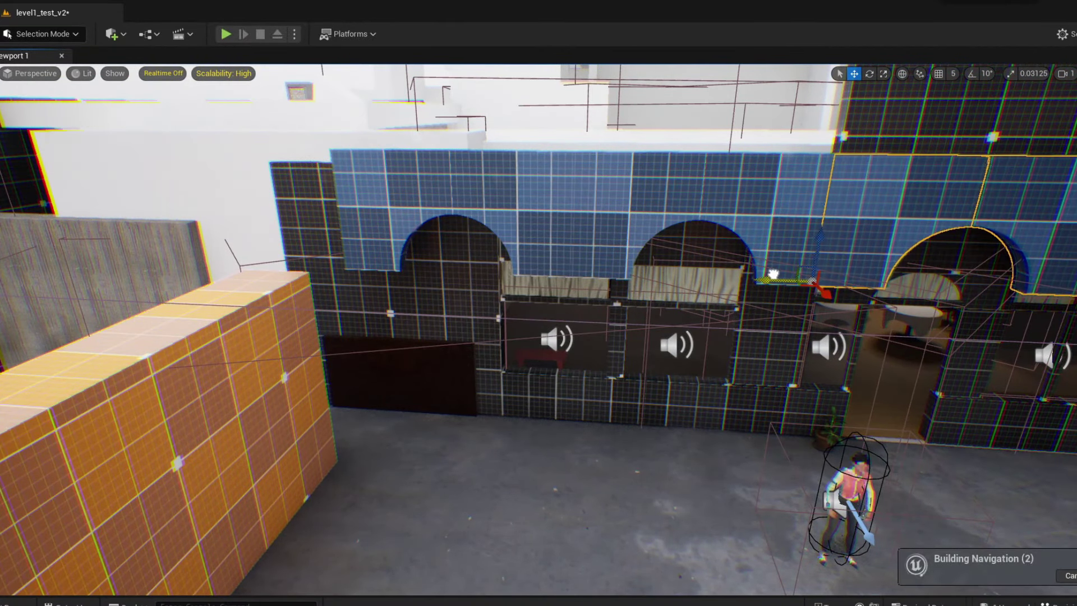
{"action": "key", "text": "f"}
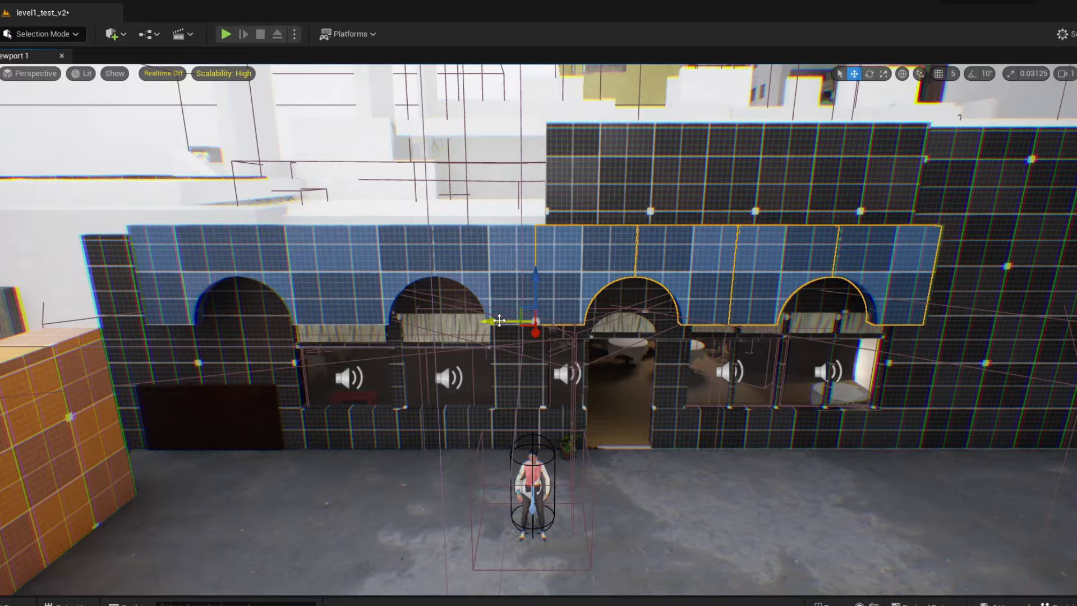
{"action": "left_click_drag", "start_coordinate": [499, 320], "coordinate": [880, 320], "text": "alt"}
{"action": "key", "text": "f"}
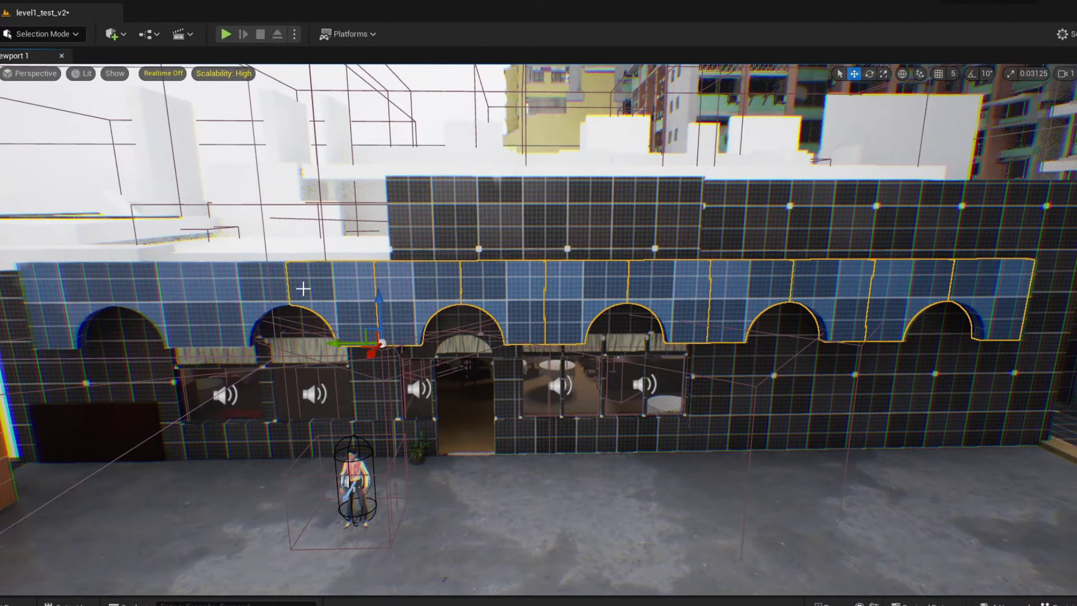
Step: Group the arch pieces together and run a brief playtest
{"action": "right_click", "coordinate": [126, 290]}
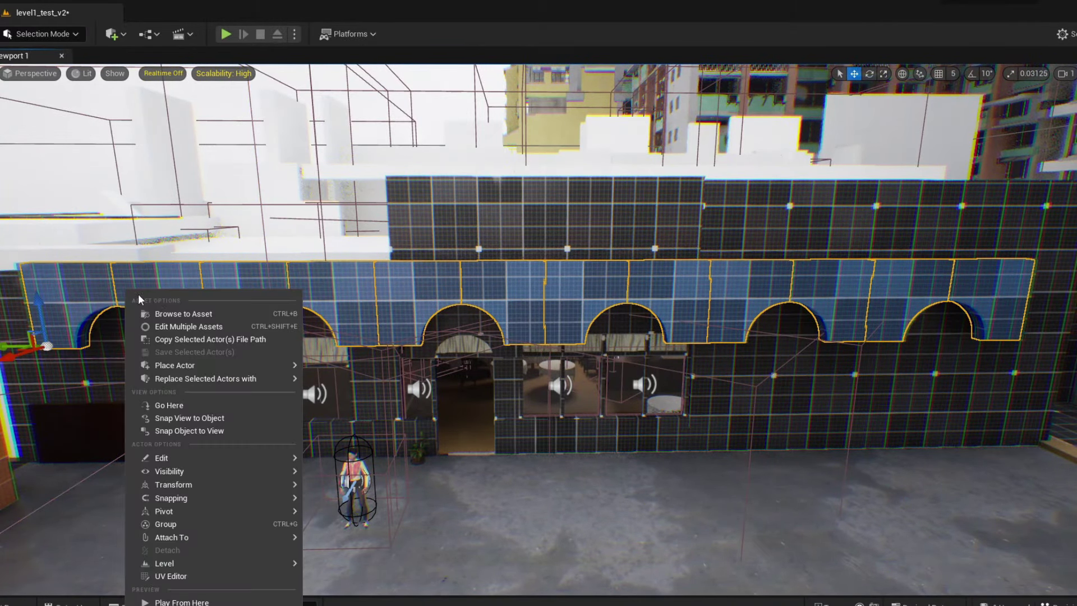
{"action": "left_click", "coordinate": [227, 520]}
{"action": "right_click_drag", "start_coordinate": [227, 520], "coordinate": [586, 356]}
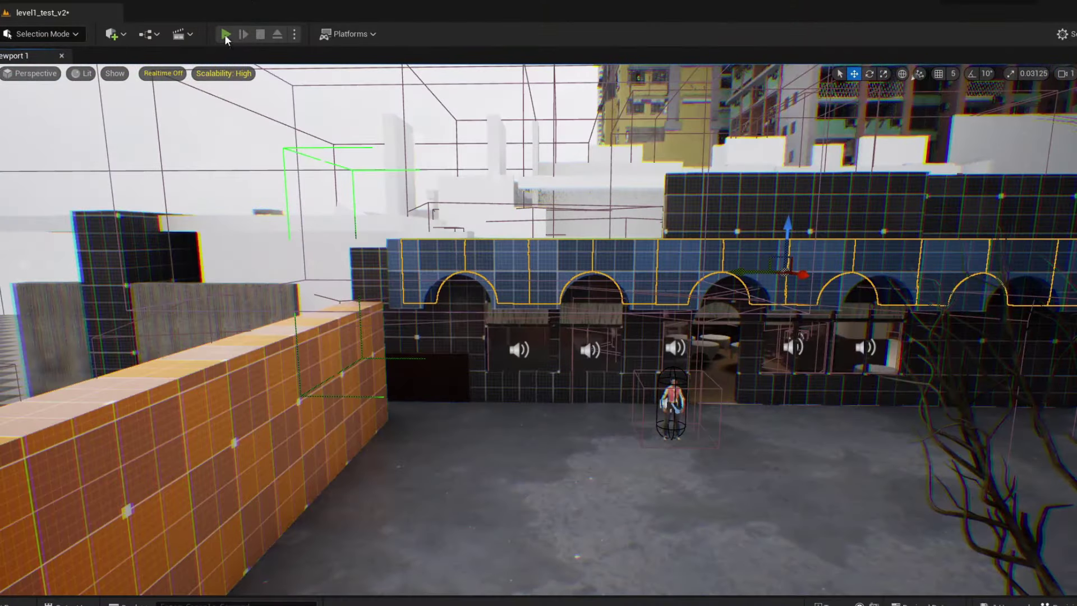
{"action": "key", "text": "alt+p"}
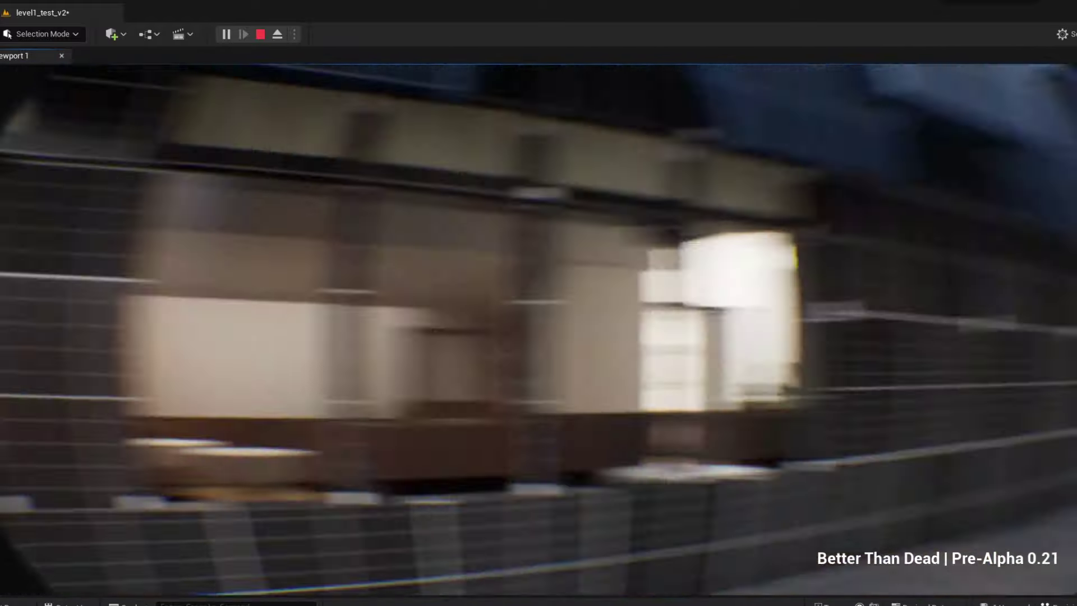
{"action": "key", "text": "Escape"}
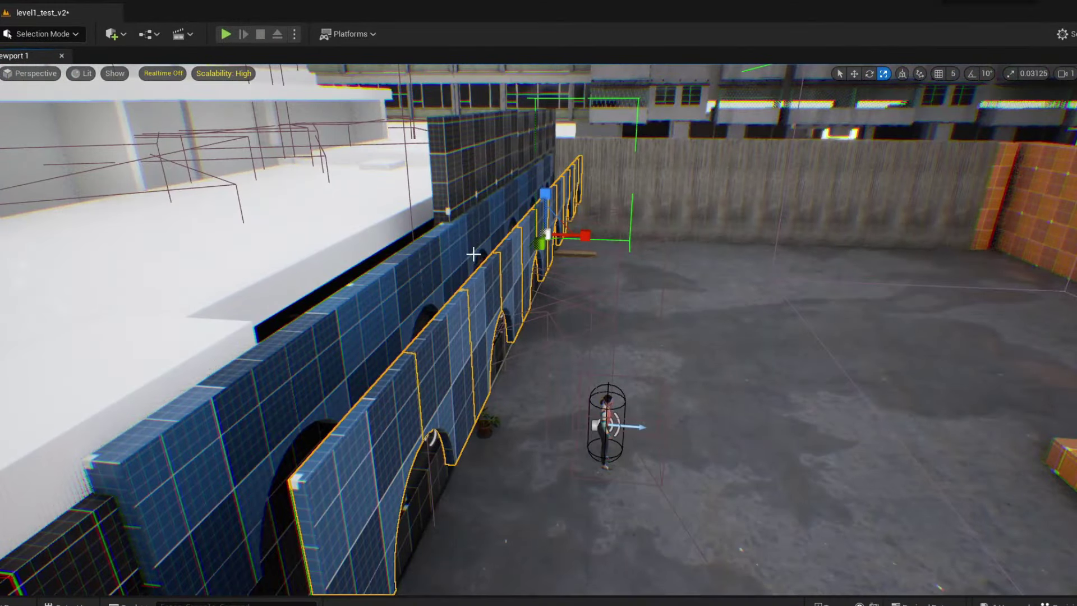
Step: Rotate the upper wall panel above the arches to lie nearly flat
{"action": "left_click", "coordinate": [499, 233]}
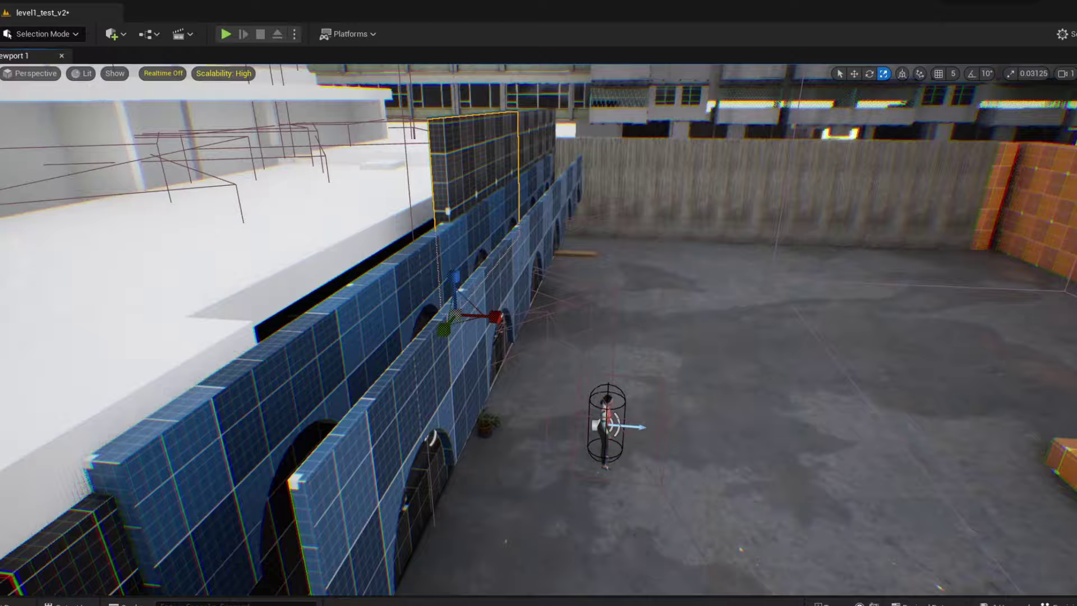
{"action": "key", "text": "w"}
{"action": "key", "text": "e"}
{"action": "left_click_drag", "start_coordinate": [546, 202], "coordinate": [493, 250]}
{"action": "key", "text": "ctrl+z"}
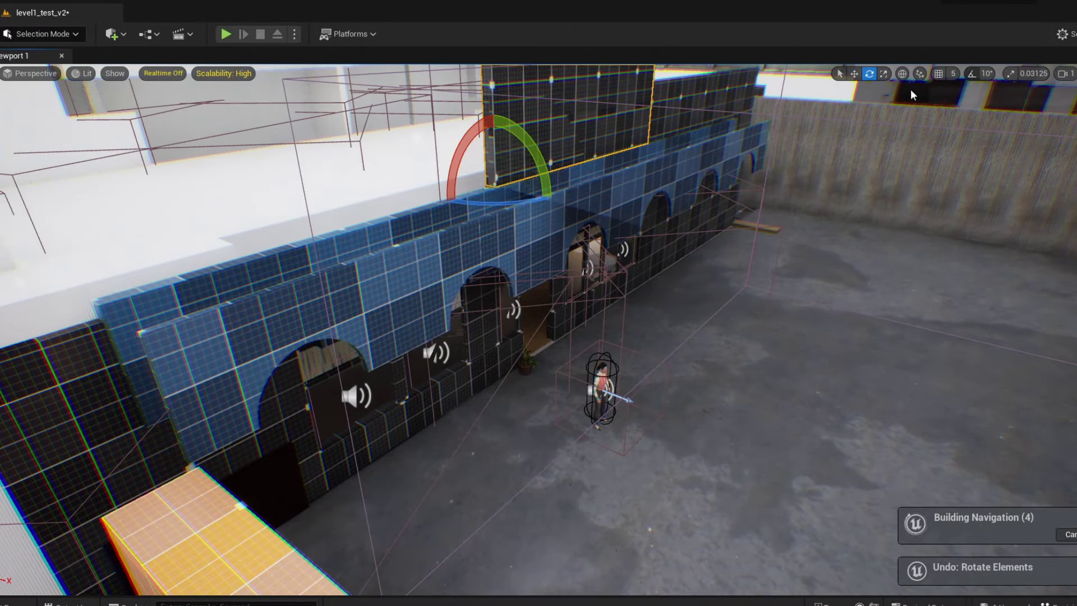
{"action": "left_click_drag", "start_coordinate": [546, 202], "coordinate": [494, 250]}
{"action": "key", "text": "w"}
{"action": "key", "text": "f"}
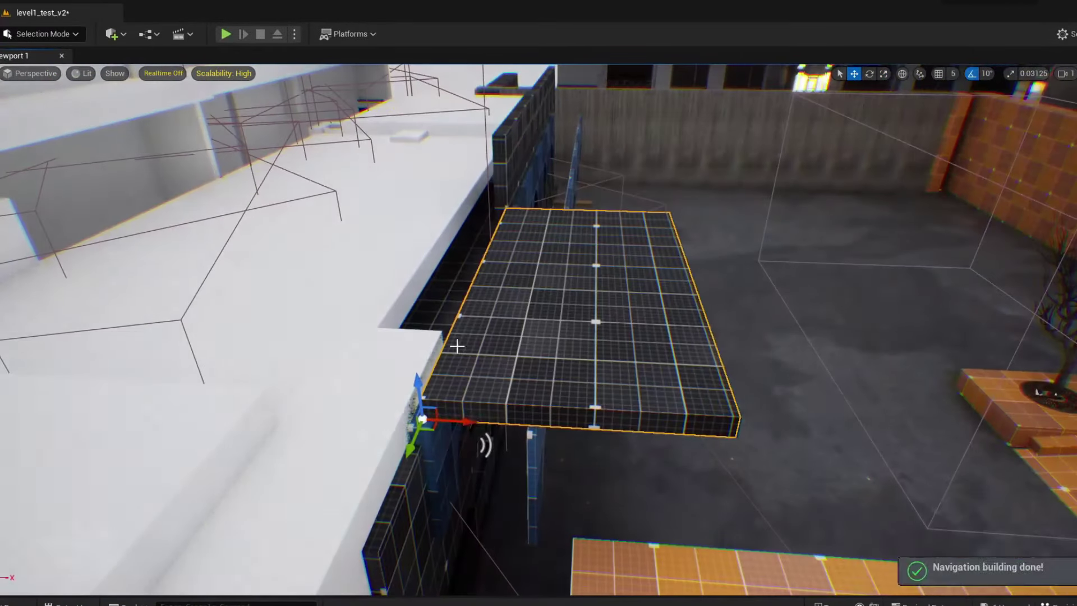
Step: Scale the panel down into a narrow strip along the wall top
{"action": "key", "text": "r"}
{"action": "left_click_drag", "start_coordinate": [471, 421], "coordinate": [491, 405]}
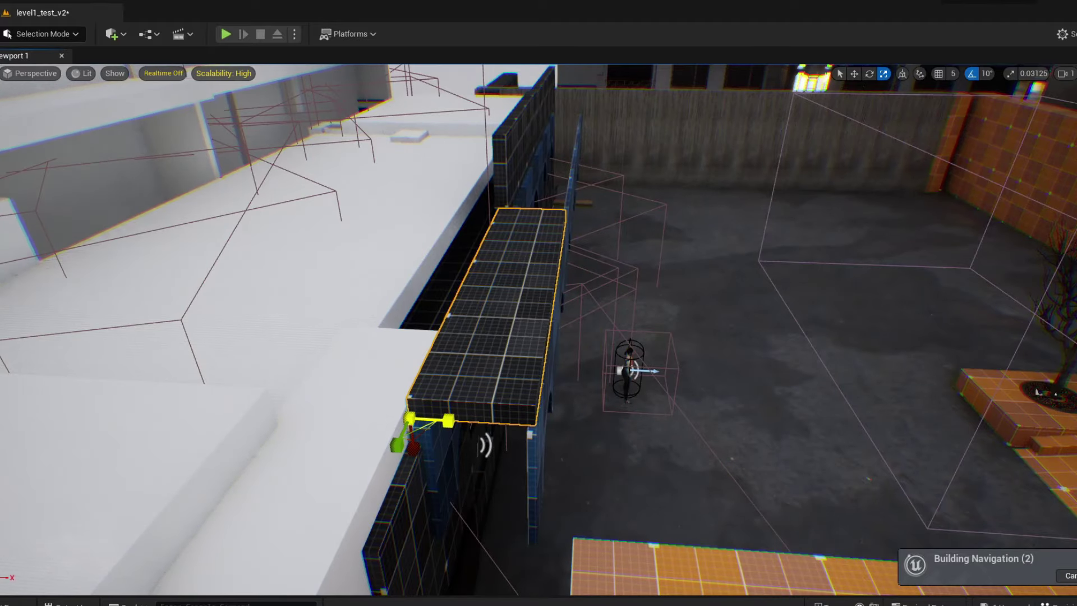
{"action": "key", "text": "f"}
{"action": "scroll", "coordinate": [492, 406], "scroll_direction": "down", "scroll_amount": 5}
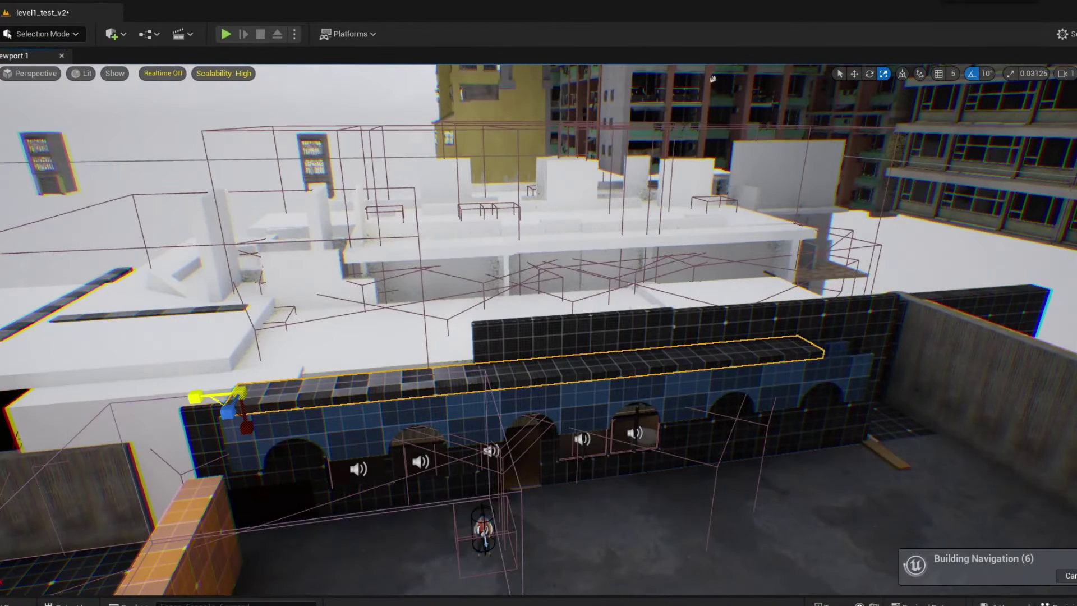
{"action": "key", "text": "r"}
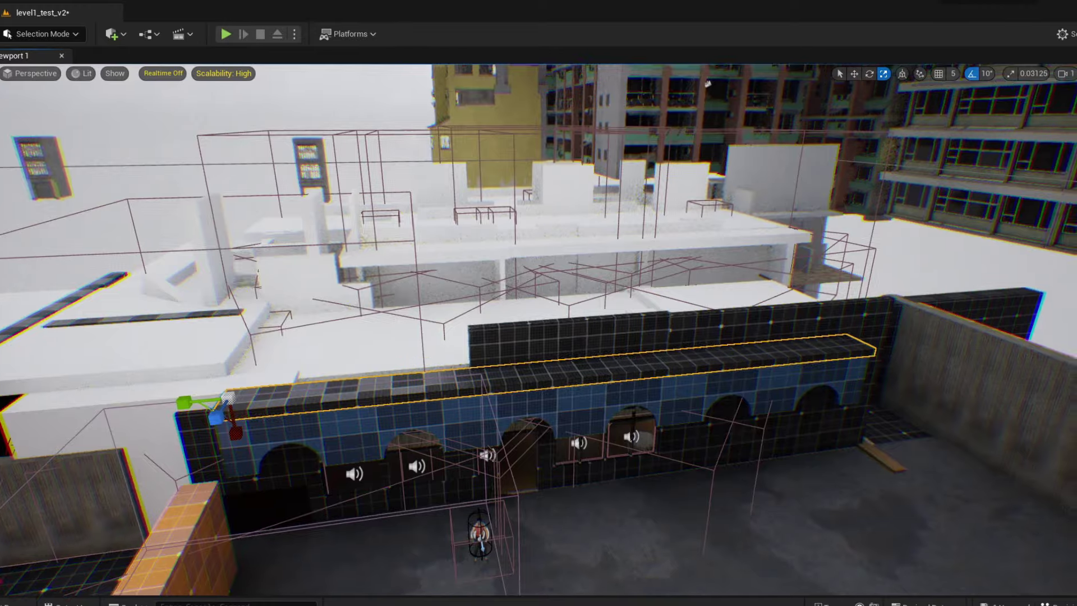
Step: Fly down the orange-tiled corridor and run a quick Alt+P playtest
{"action": "left_click_drag", "start_coordinate": [713, 79], "coordinate": [255, 365], "text": "alt"}
{"action": "right_click_drag", "start_coordinate": [256, 365], "coordinate": [375, 119]}
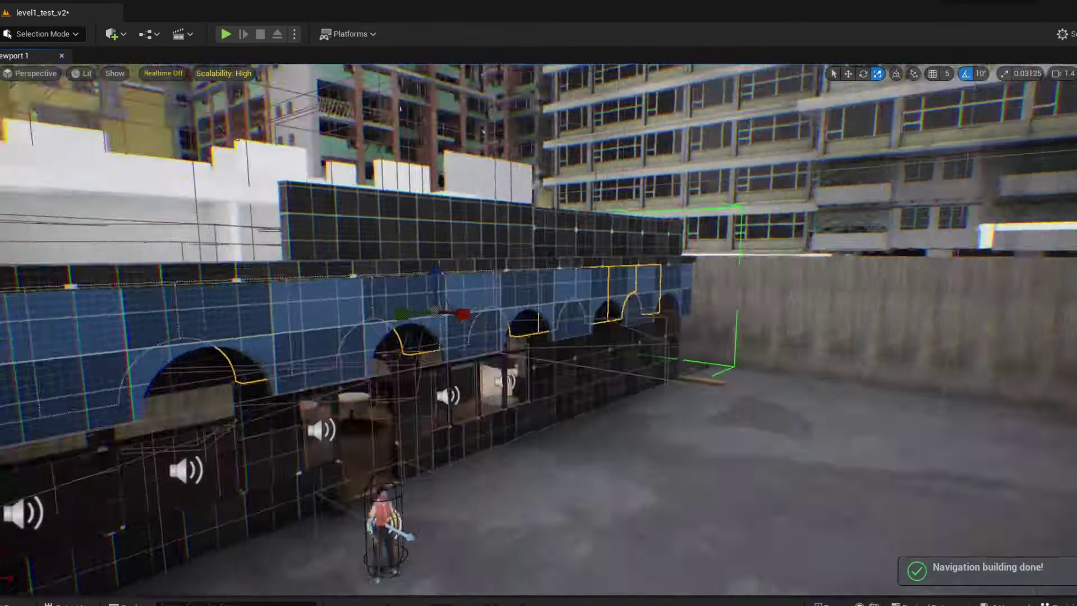
{"action": "key", "text": "alt+p"}
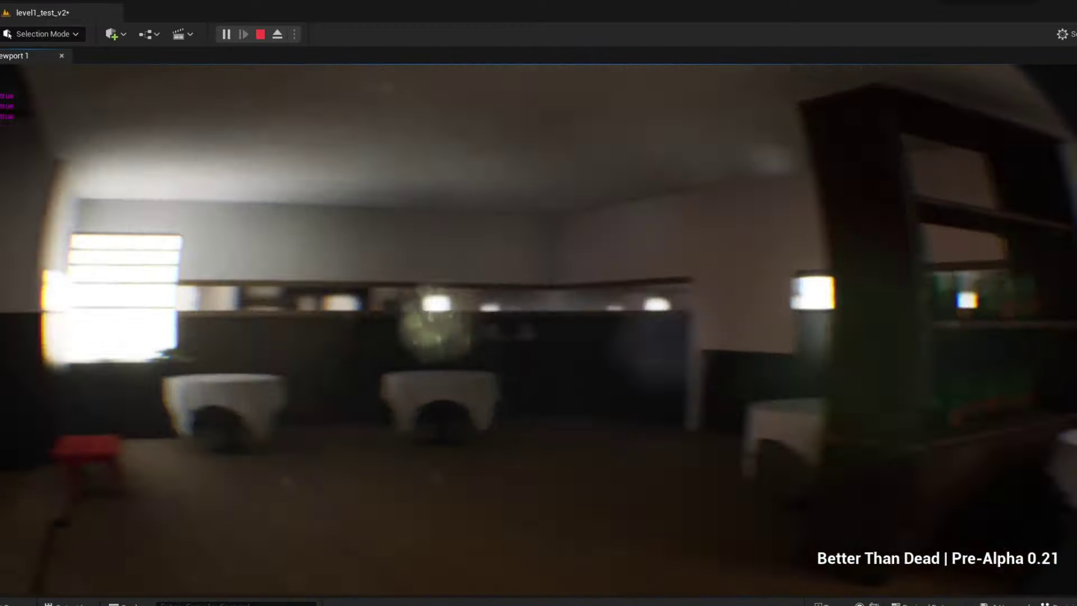
{"action": "key", "text": "Escape"}
Step: Ungroup the concrete door wall pieces
{"action": "right_click_drag", "start_coordinate": [398, 279], "coordinate": [399, 356]}
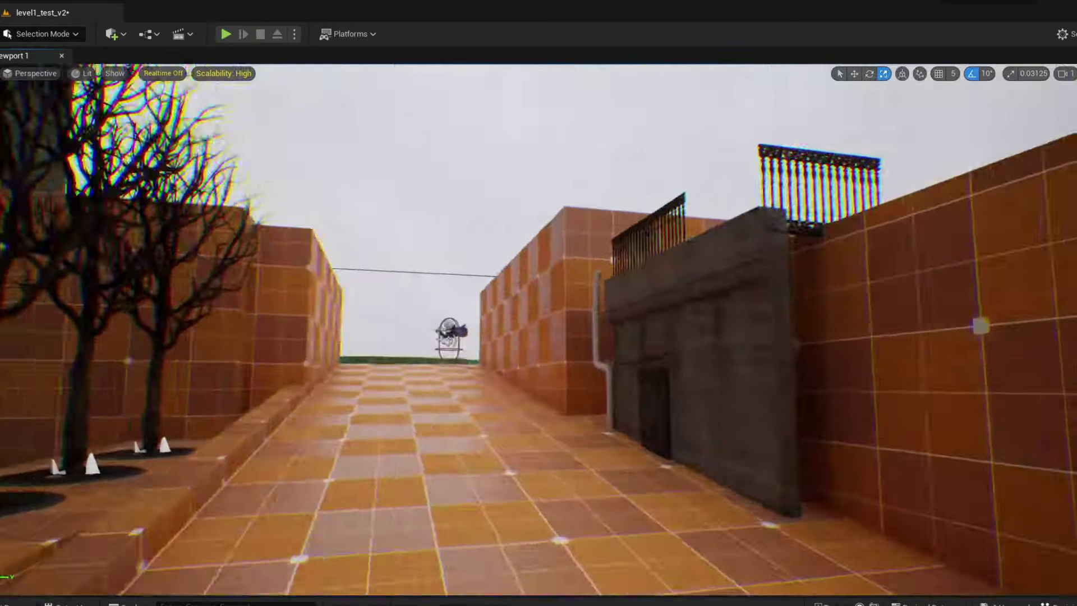
{"action": "key", "text": "f"}
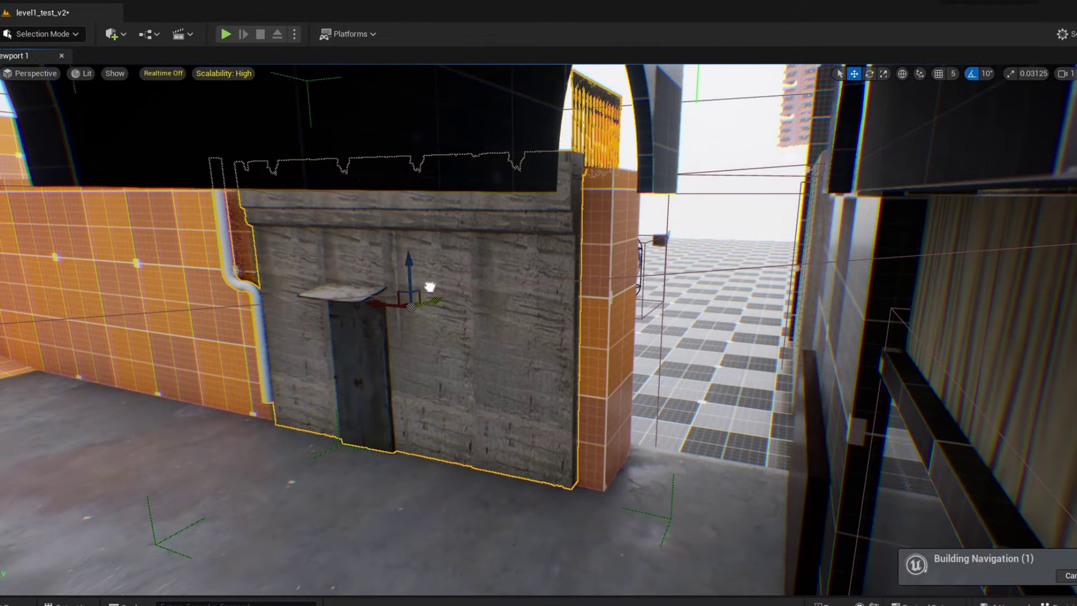
{"action": "right_click_drag", "start_coordinate": [430, 287], "coordinate": [488, 296]}
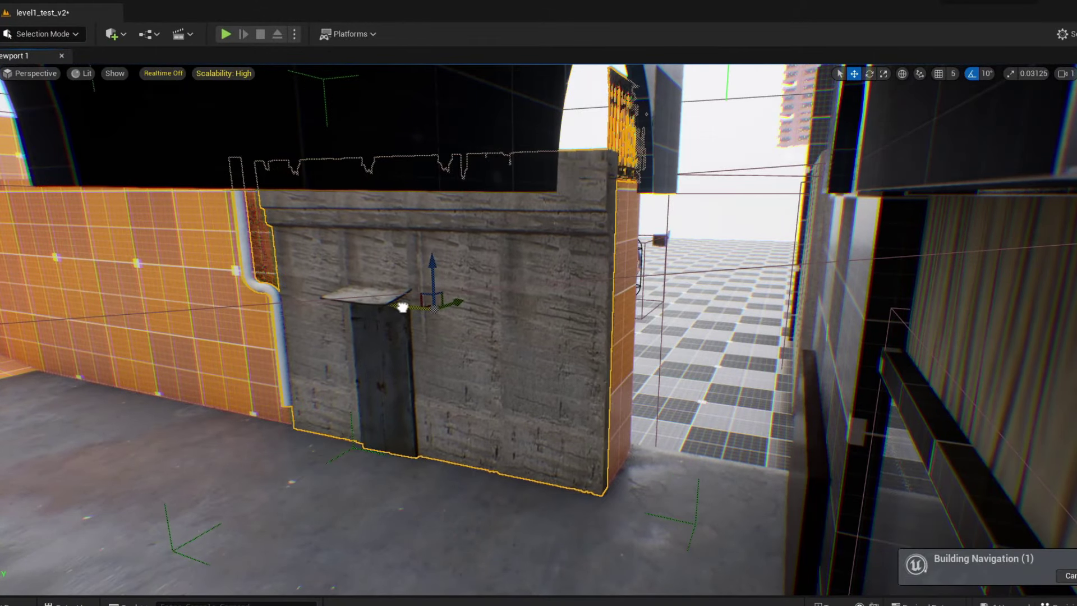
{"action": "right_click", "coordinate": [488, 297]}
{"action": "mouse_move", "coordinate": [588, 524]}
{"action": "left_click", "coordinate": [679, 528]}
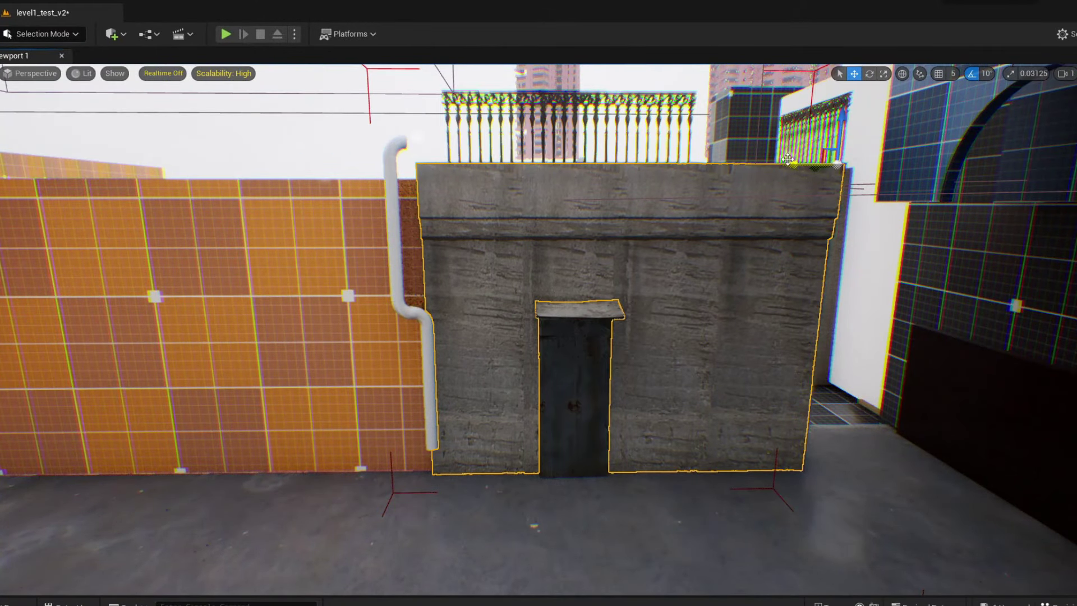
Step: Alt-drag a copy of the concrete wall over the orange tiled wall
{"action": "left_click_drag", "start_coordinate": [463, 144], "coordinate": [74, 129], "text": "alt"}
{"action": "mouse_move", "coordinate": [484, 298]}
{"action": "right_mouse_down"}
{"action": "mouse_move", "coordinate": [254, 229]}
{"action": "mouse_move", "coordinate": [716, 275]}
{"action": "right_mouse_up"}
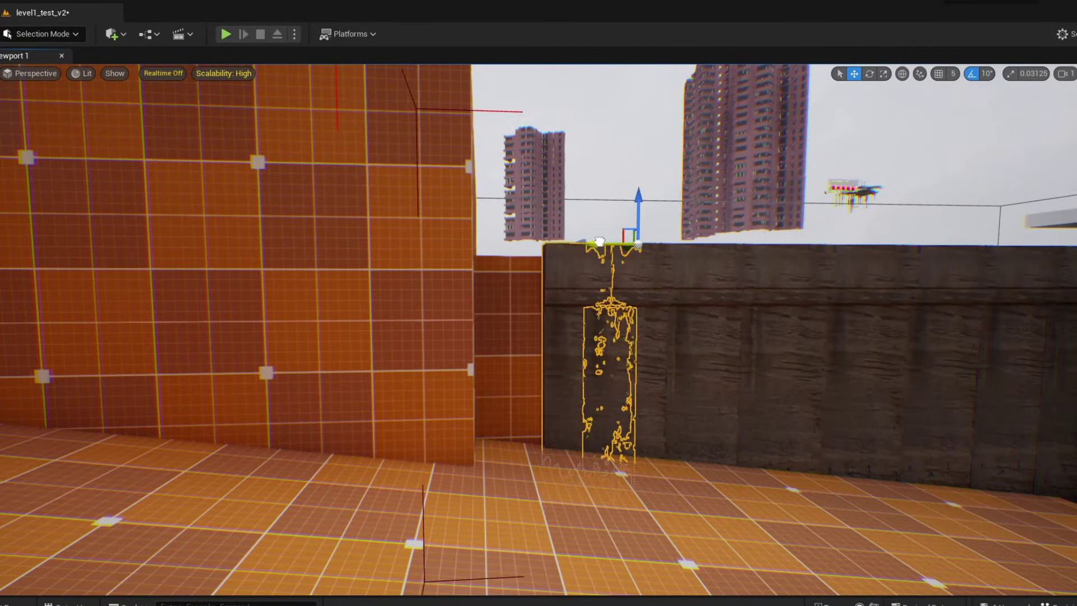
{"action": "right_click_drag", "start_coordinate": [539, 331], "coordinate": [617, 314]}
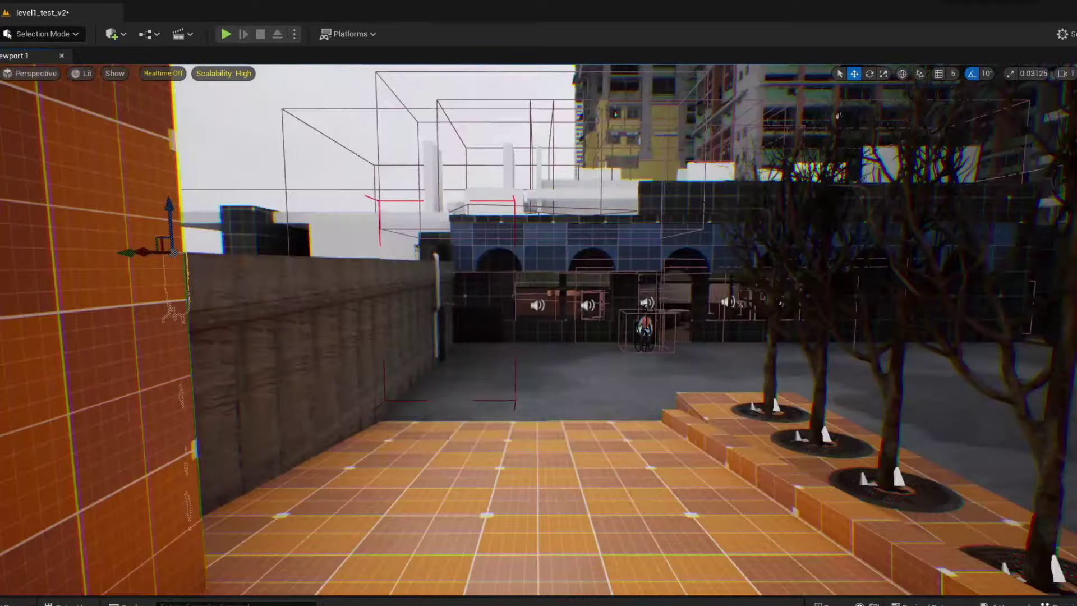
{"action": "right_click_drag", "start_coordinate": [456, 204], "coordinate": [455, 204]}
{"action": "key", "text": "alt+p"}
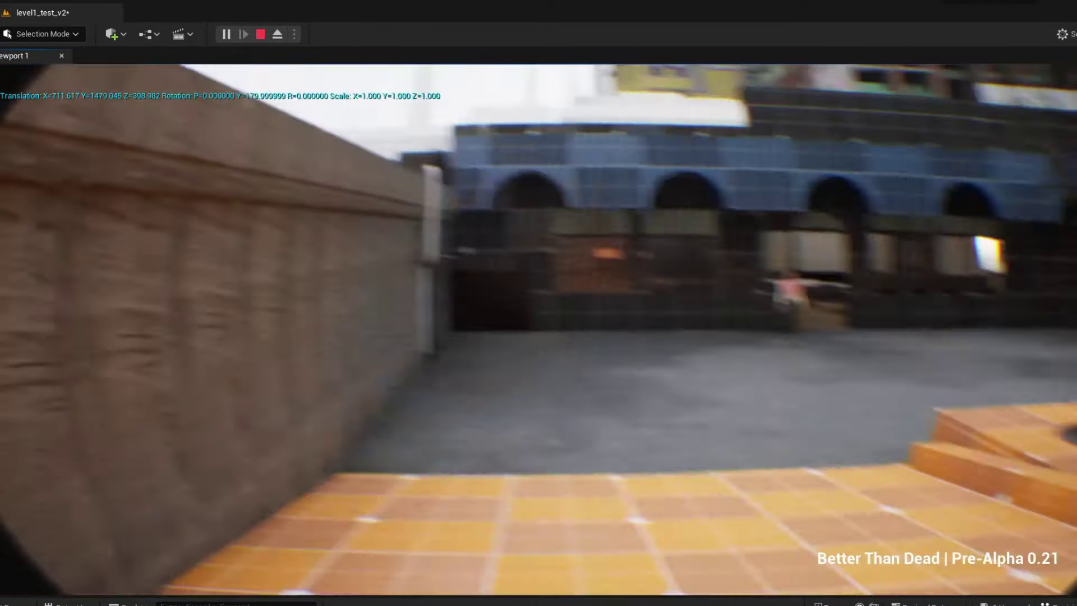
{"action": "key", "text": "Escape"}
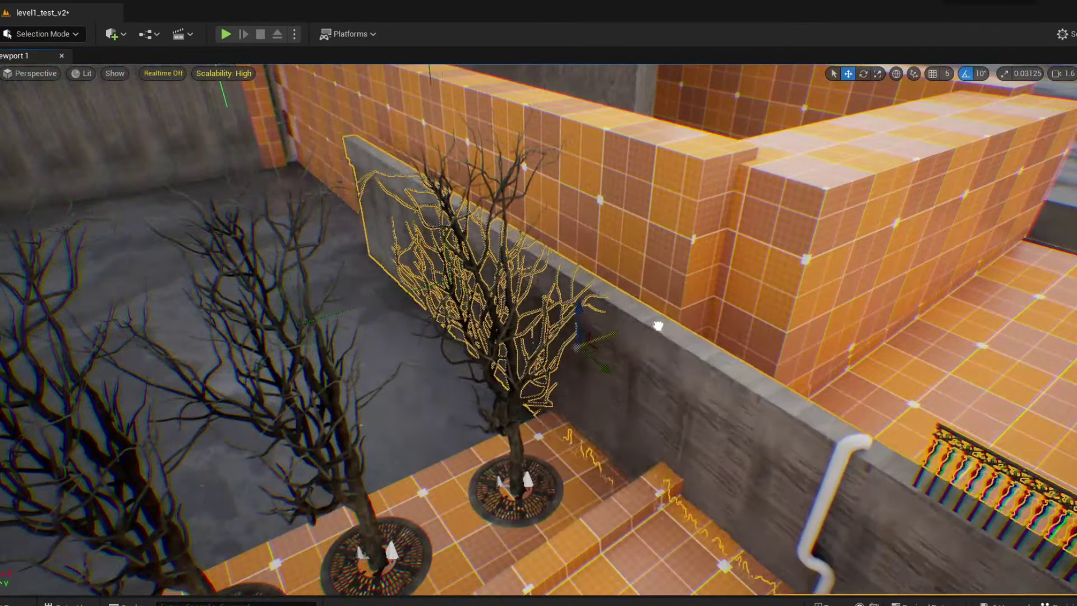
{"action": "key", "text": "f"}
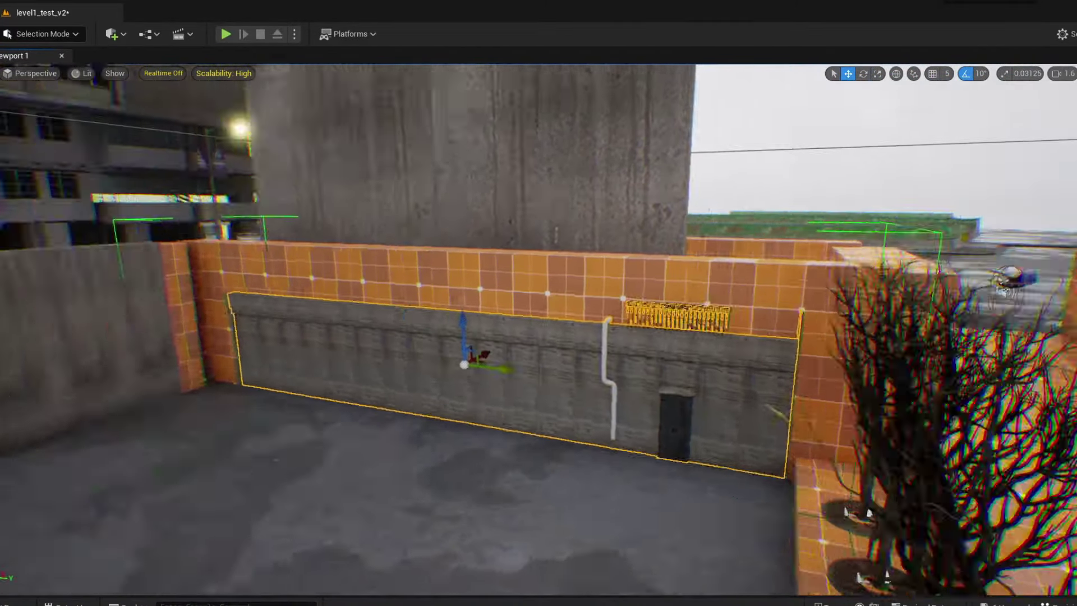
{"action": "mouse_move", "coordinate": [539, 337]}
{"action": "right_mouse_down"}
{"action": "mouse_move", "coordinate": [424, 601]}
{"action": "mouse_move", "coordinate": [989, 562]}
{"action": "right_mouse_up"}
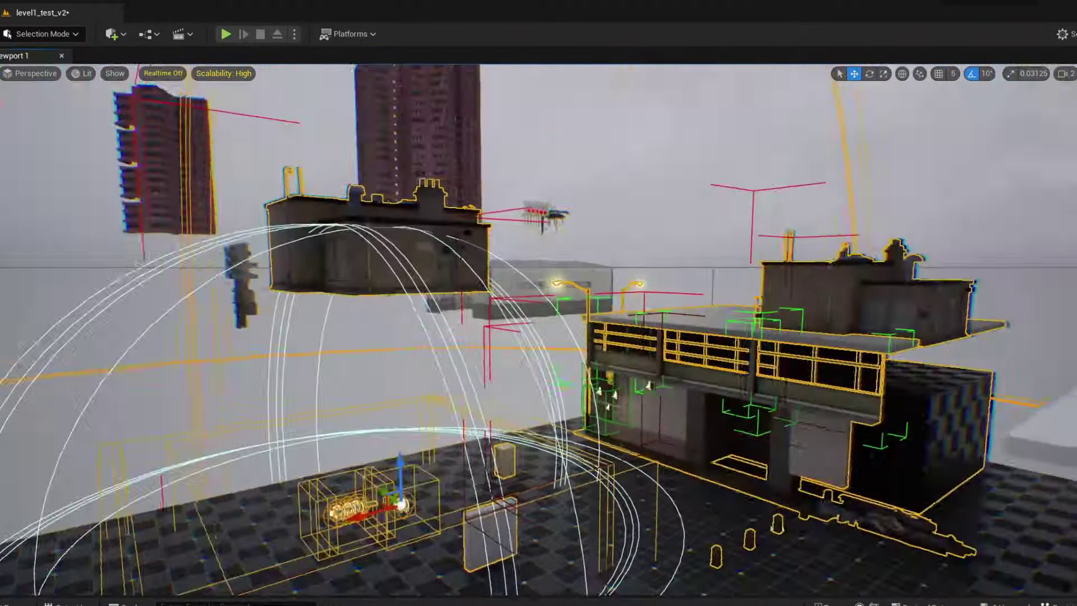
Step: Undo three facade piece moves with Ctrl+Z, orbiting the building to check
{"action": "key", "text": "f"}
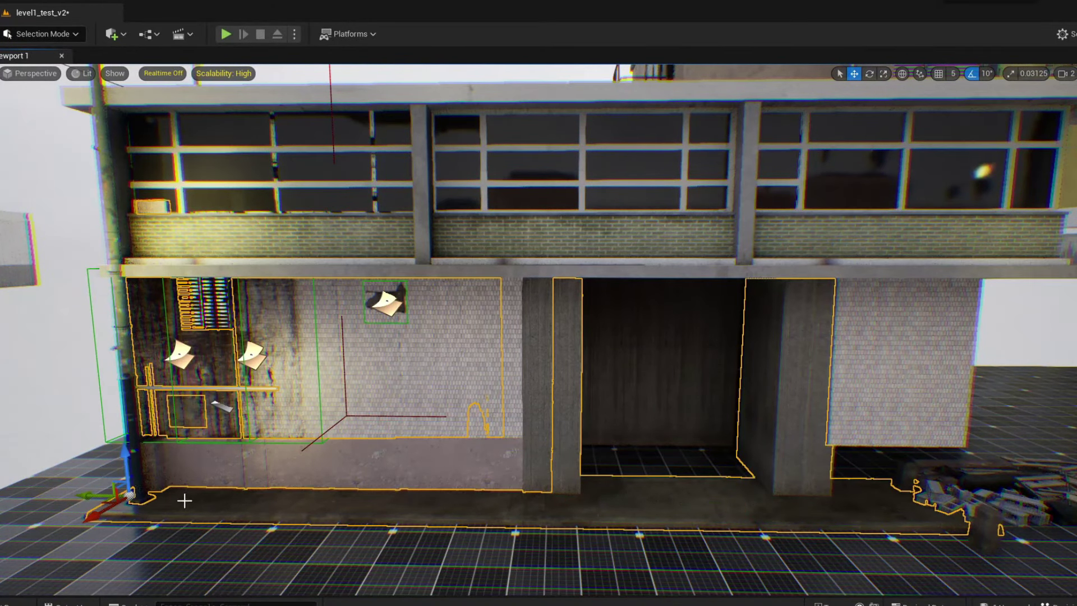
{"action": "key", "text": "ctrl+z"}
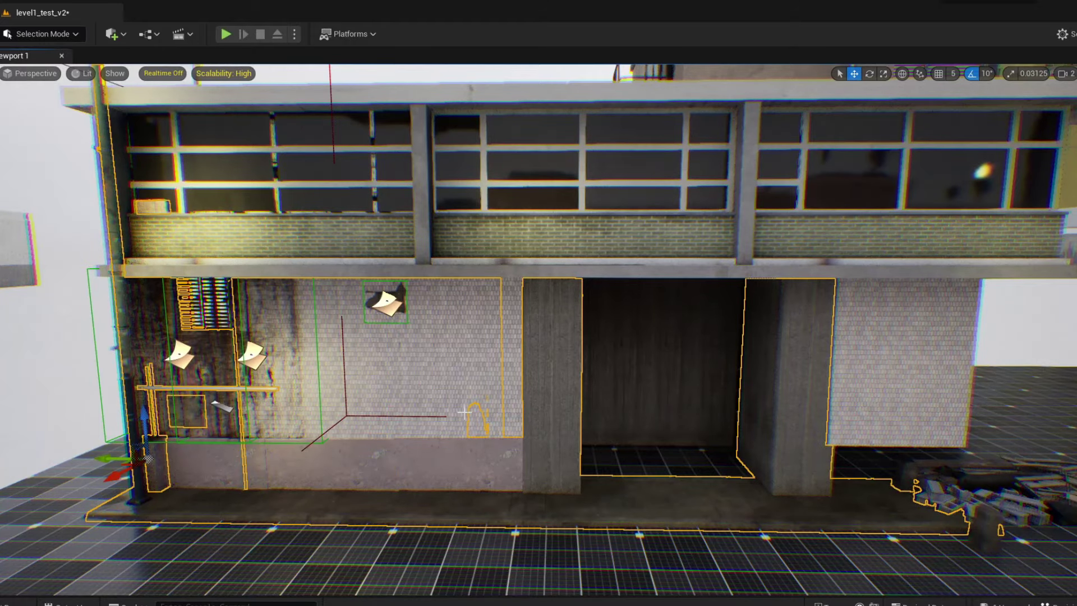
{"action": "key", "text": "ctrl+z"}
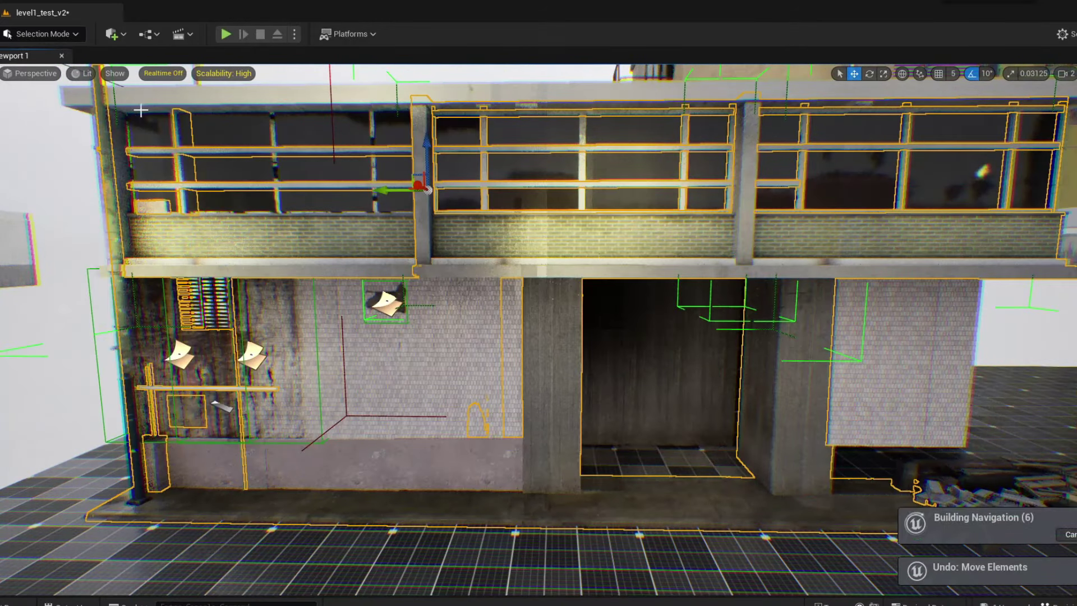
{"action": "left_click_drag", "start_coordinate": [175, 166], "coordinate": [486, 162], "text": "alt"}
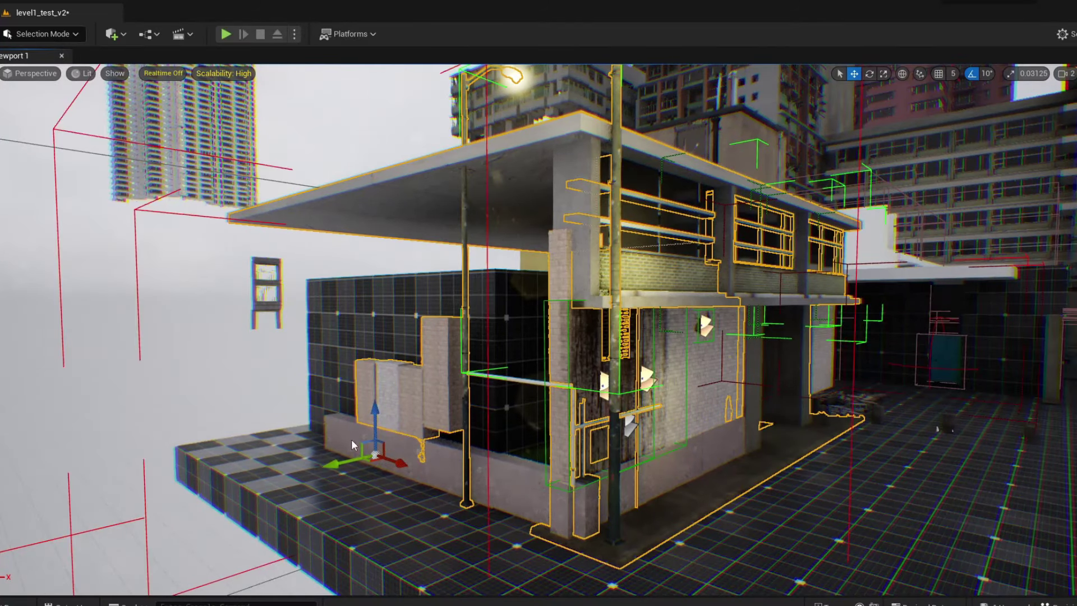
{"action": "key", "text": "ctrl+z"}
{"action": "right_click_drag", "start_coordinate": [353, 444], "coordinate": [567, 419]}
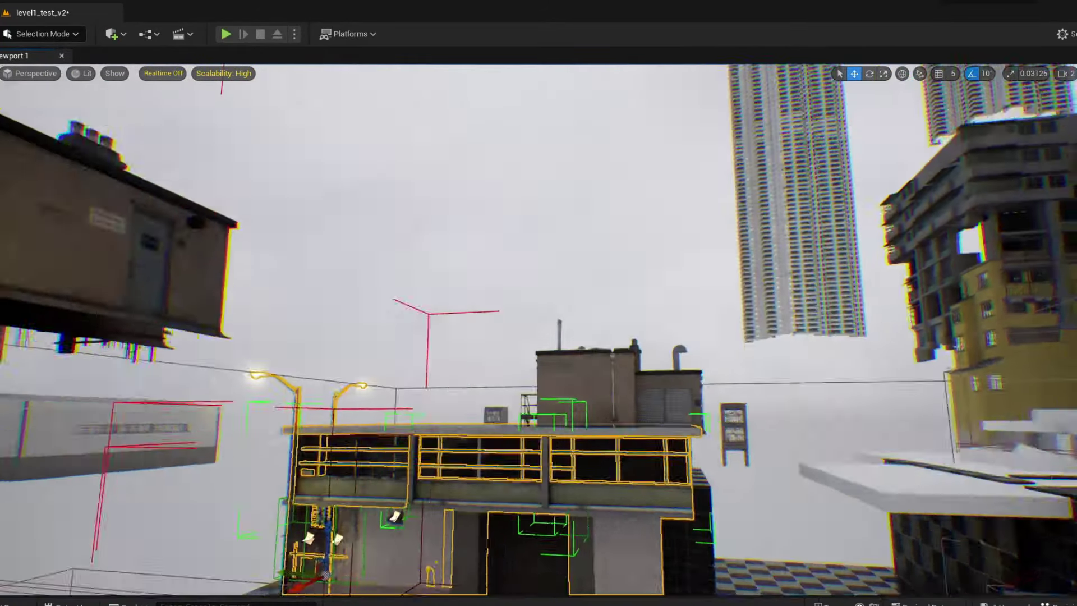
{"action": "scroll", "coordinate": [497, 339], "scroll_direction": "up", "scroll_amount": 5}
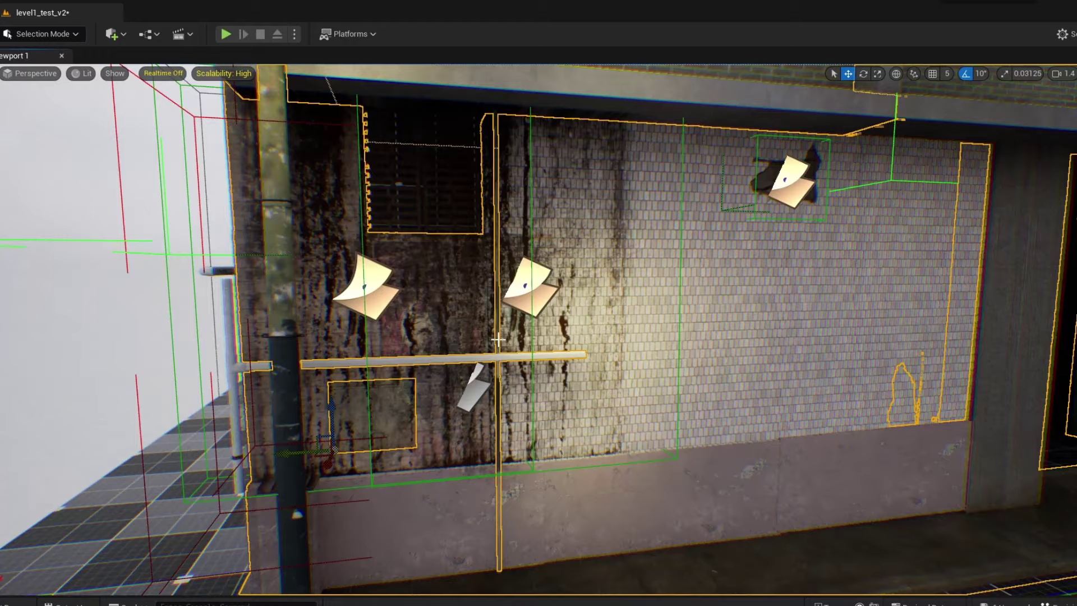
{"action": "right_click_drag", "start_coordinate": [246, 370], "coordinate": [364, 350]}
{"action": "right_click_drag", "start_coordinate": [322, 401], "coordinate": [463, 267]}
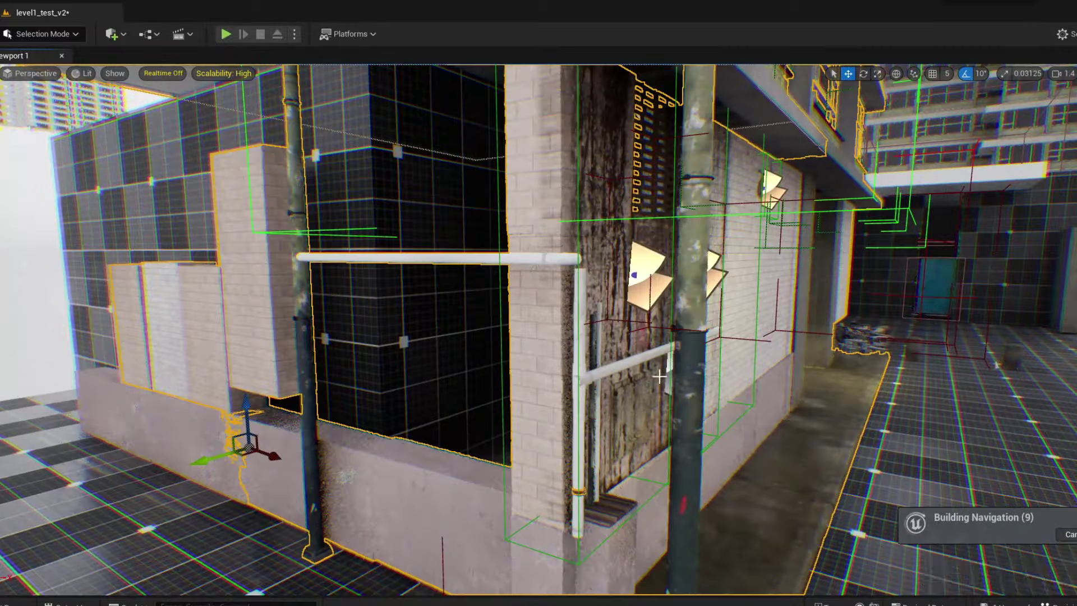
{"action": "right_click_drag", "start_coordinate": [269, 466], "coordinate": [548, 355]}
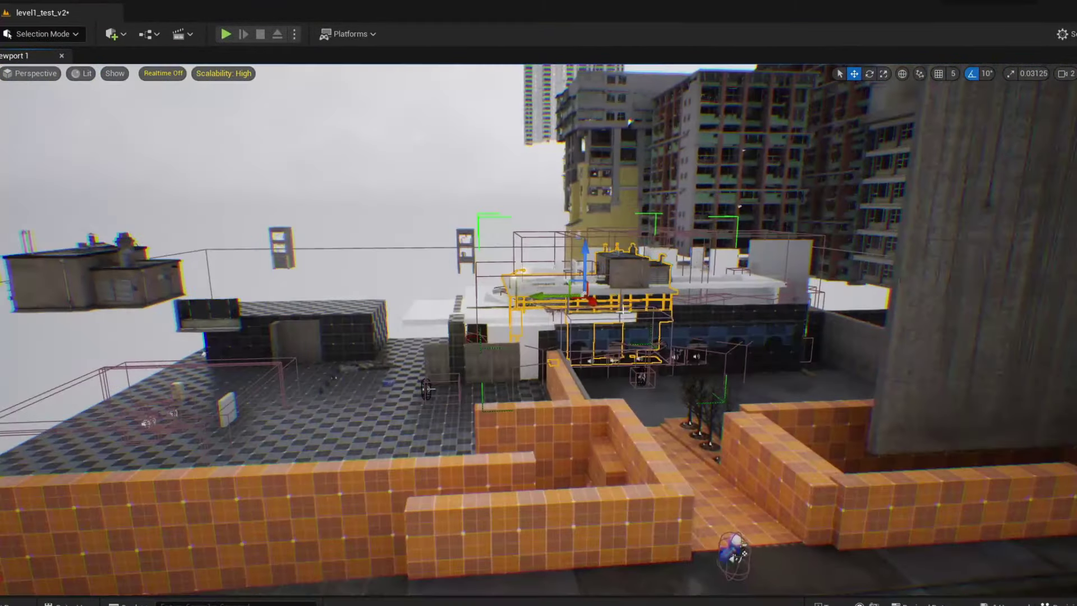
Step: Undo three more Move Elements actions on the lower wall pieces
{"action": "key", "text": "ctrl+z"}
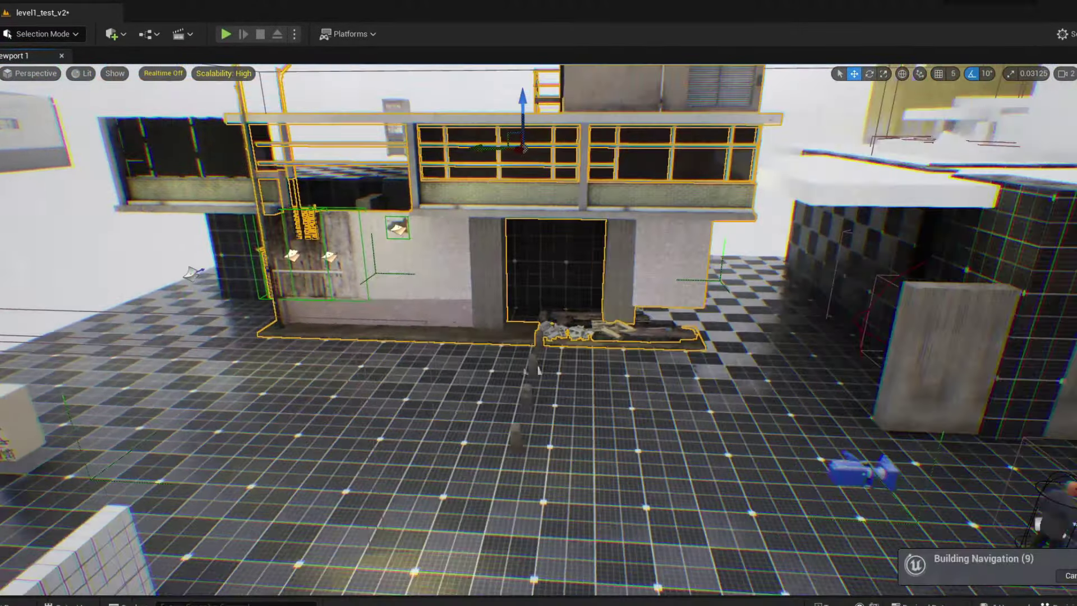
{"action": "key", "text": "ctrl+z"}
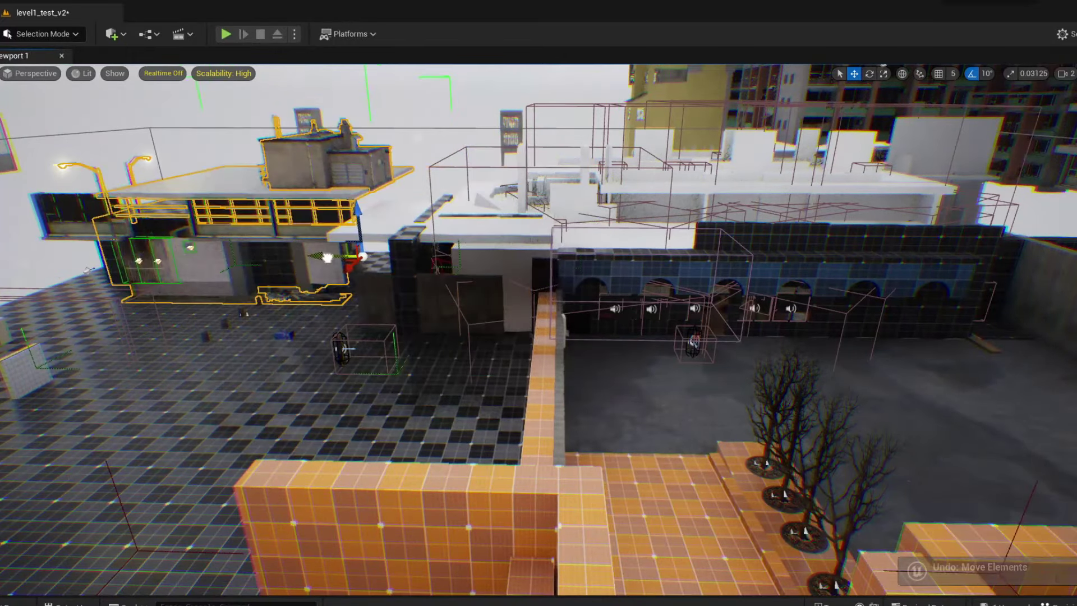
{"action": "key", "text": "ctrl+z"}
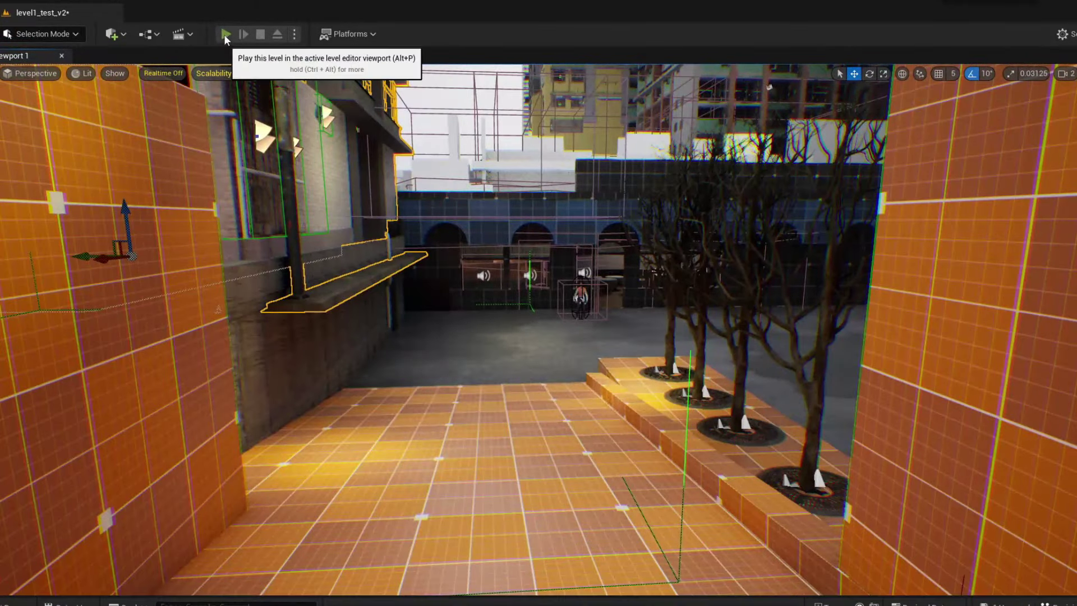
Step: After a quick playtest, copy the brick wall into the dark opening
{"action": "left_click", "coordinate": [226, 35]}
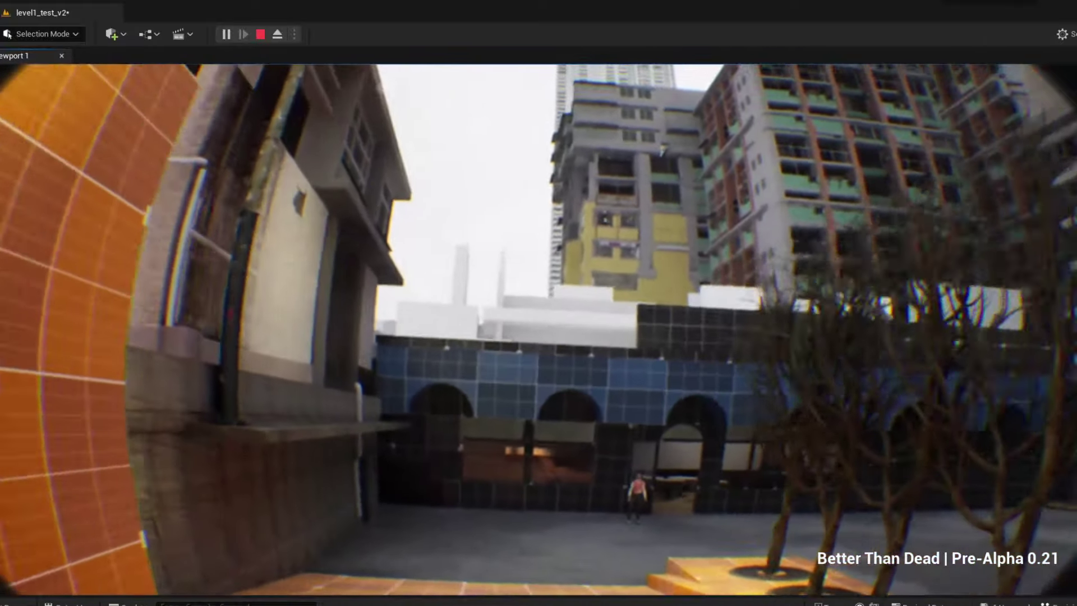
{"action": "key", "text": "Escape"}
{"action": "right_click", "coordinate": [454, 246]}
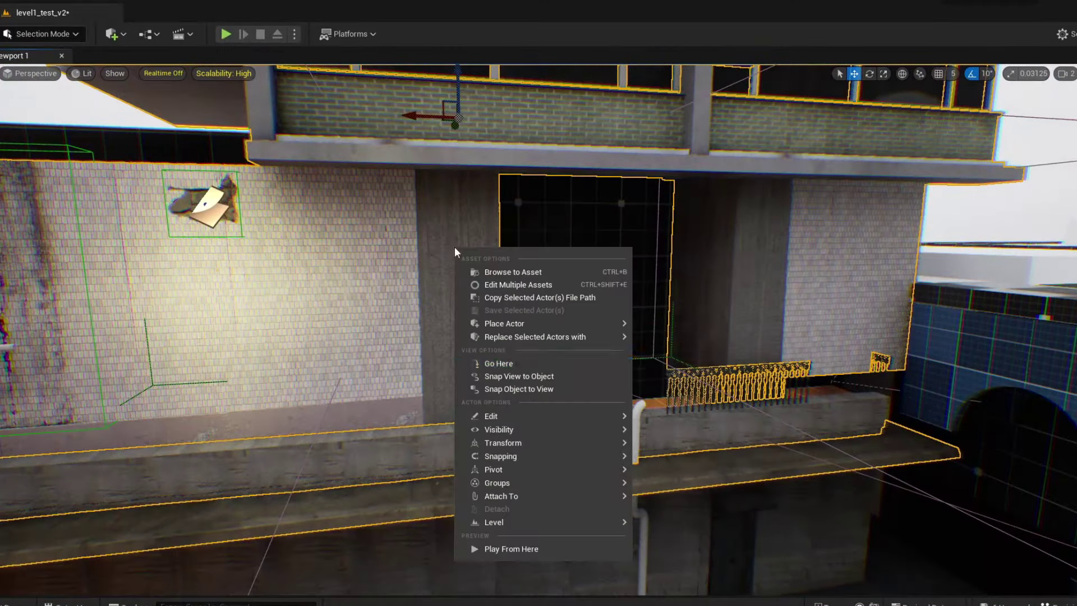
{"action": "left_click", "coordinate": [656, 483]}
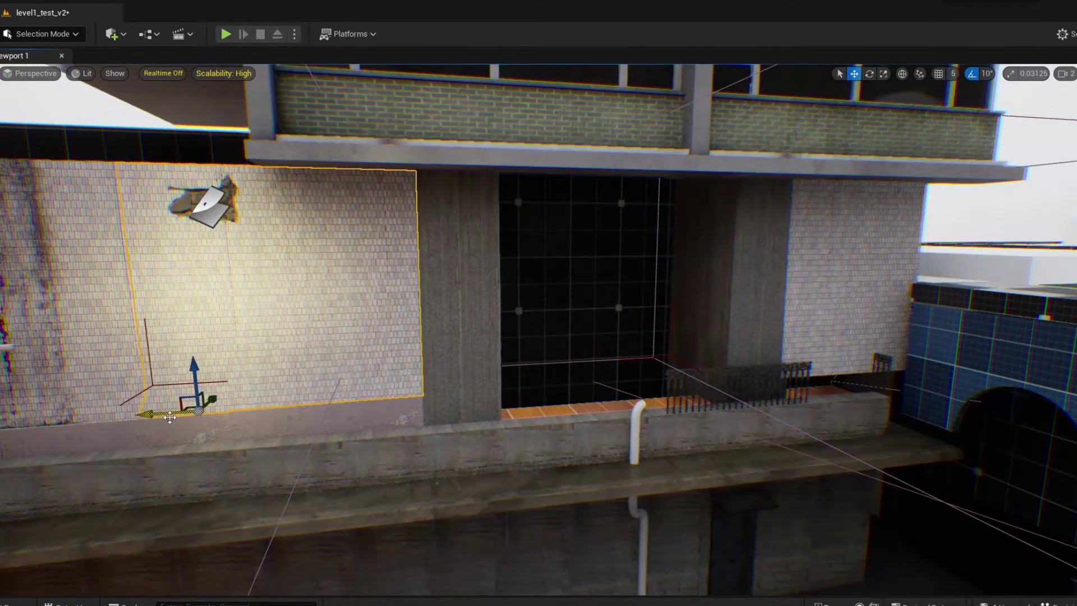
{"action": "left_click_drag", "start_coordinate": [169, 417], "coordinate": [655, 383], "text": "alt"}
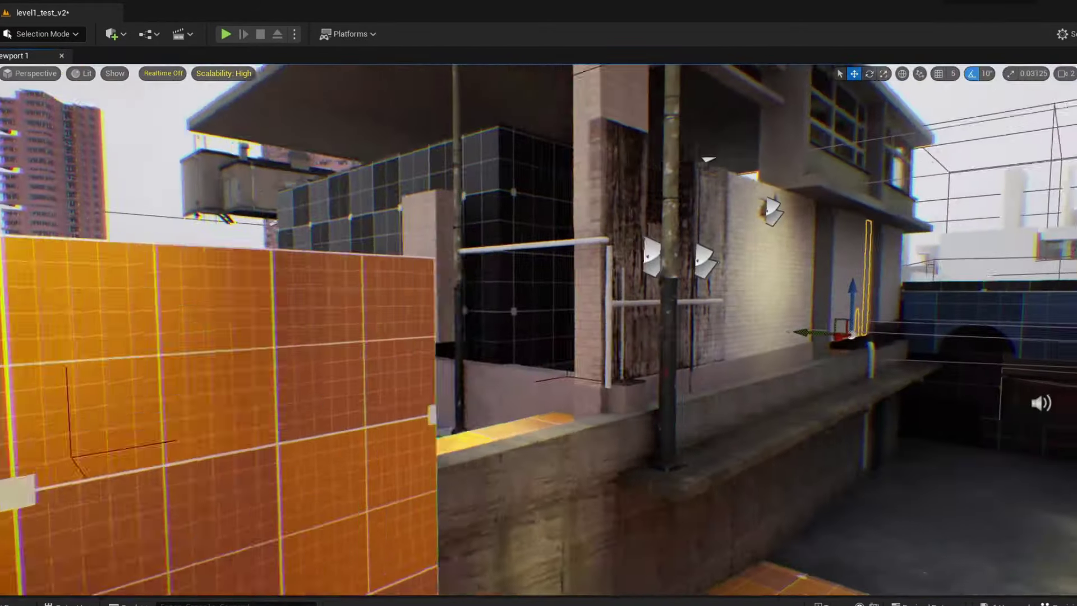
Step: Drag the balcony slab out into the courtyard
{"action": "mouse_move", "coordinate": [669, 409]}
{"action": "right_mouse_down"}
{"action": "mouse_move", "coordinate": [263, 407]}
{"action": "mouse_move", "coordinate": [393, 403]}
{"action": "right_mouse_up"}
{"action": "left_click_drag", "start_coordinate": [492, 299], "coordinate": [673, 305]}
{"action": "right_click_drag", "start_coordinate": [673, 305], "coordinate": [337, 314]}
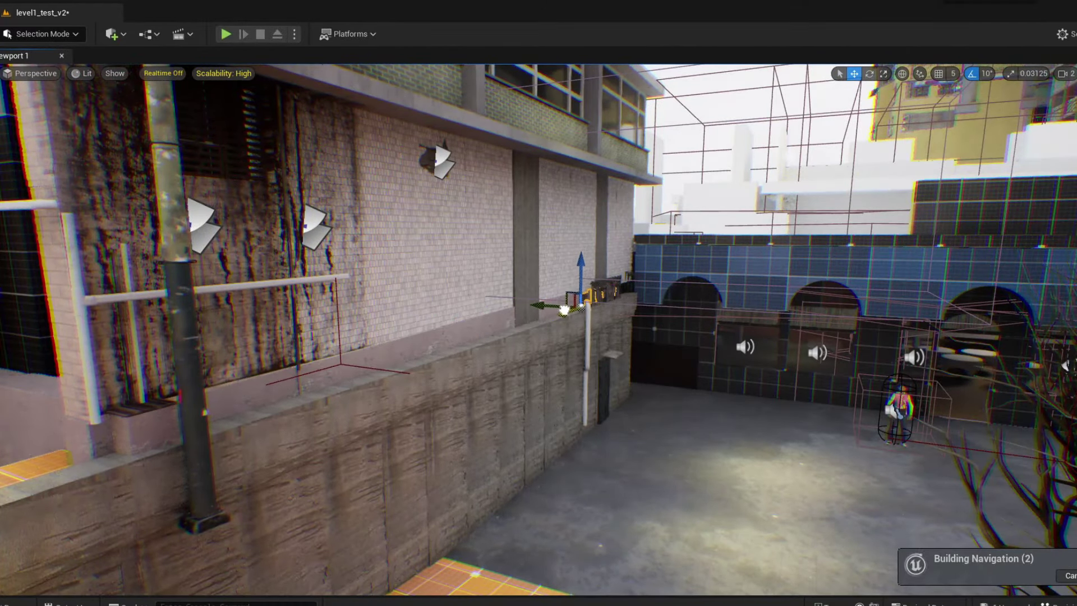
{"action": "right_click_drag", "start_coordinate": [564, 310], "coordinate": [541, 245]}
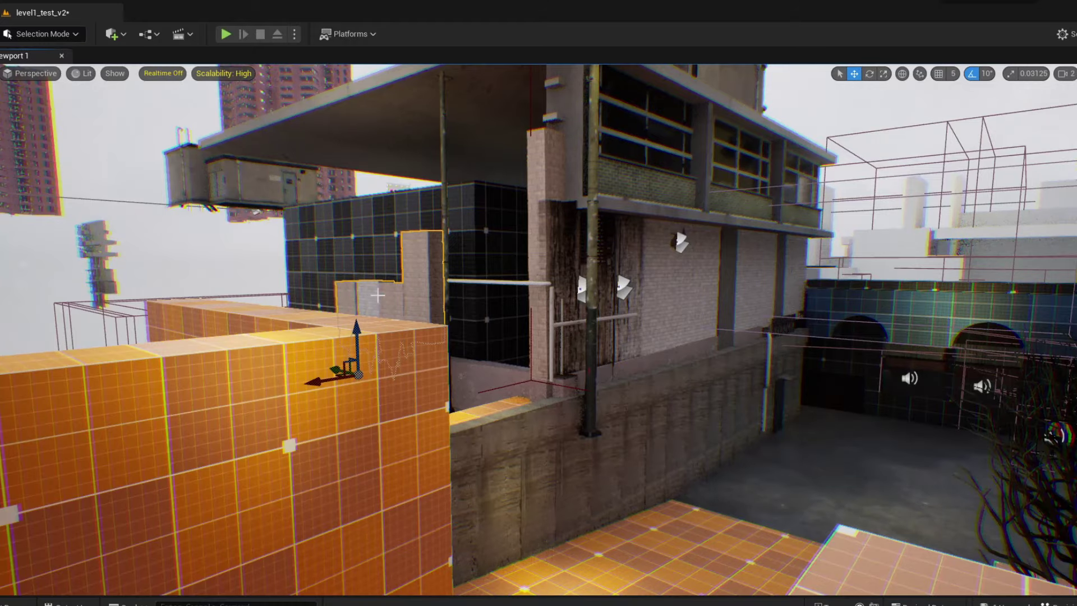
Step: Delete the pillar beside the facade, confirming despite references
{"action": "key", "text": "Delete"}
{"action": "left_click", "coordinate": [629, 351]}
{"action": "right_click_drag", "start_coordinate": [542, 313], "coordinate": [665, 320]}
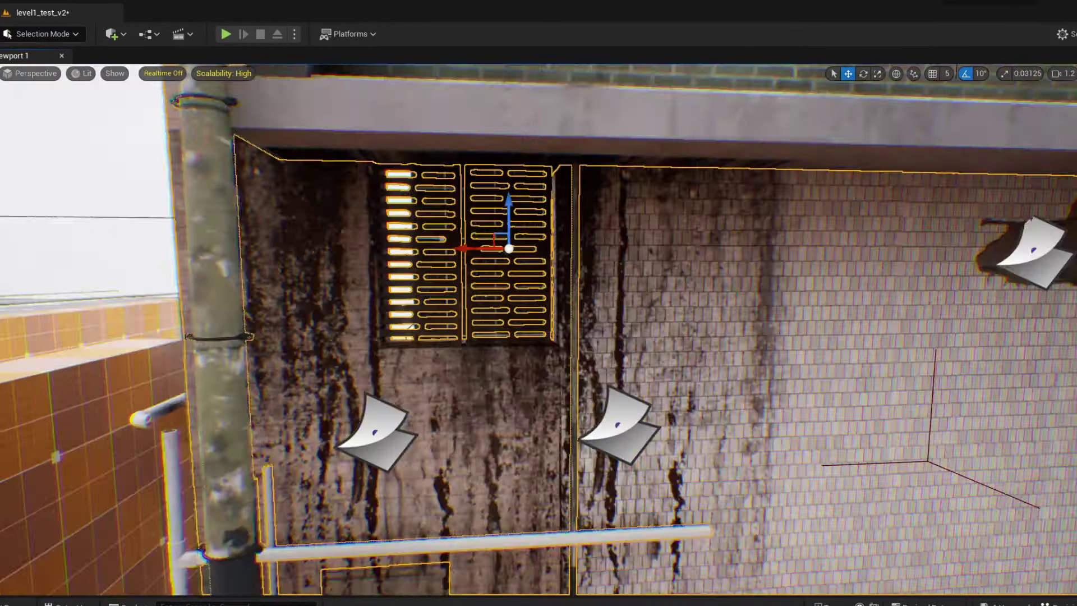
Step: Try a 40-degree wall rotation, then undo it and recent edits
{"action": "right_click_drag", "start_coordinate": [622, 313], "coordinate": [623, 312]}
{"action": "key", "text": "e"}
{"action": "key", "text": "ctrl+z"}
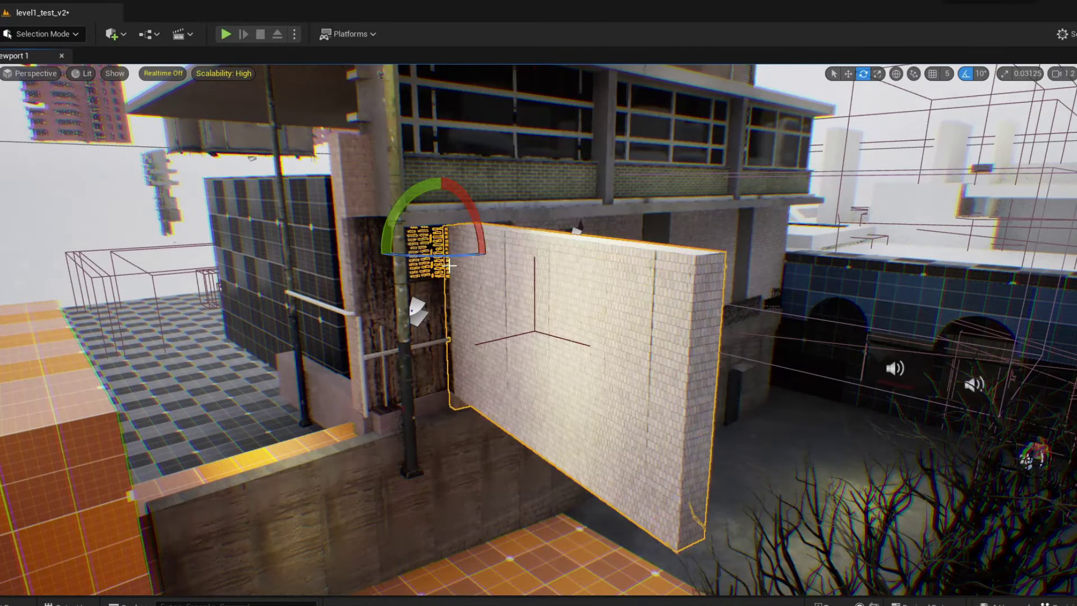
{"action": "key", "text": "ctrl+z"}
{"action": "key", "text": "ctrl+z"}
{"action": "key", "text": "w"}
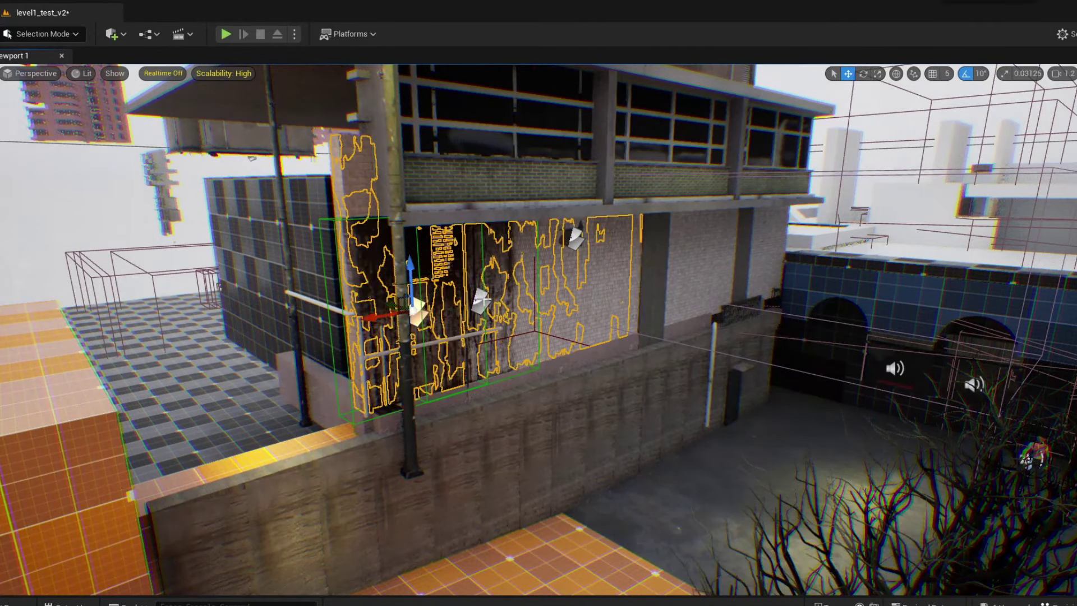
{"action": "key", "text": "ctrl+z"}
{"action": "key", "text": "ctrl+z"}
{"action": "key", "text": "ctrl+z"}
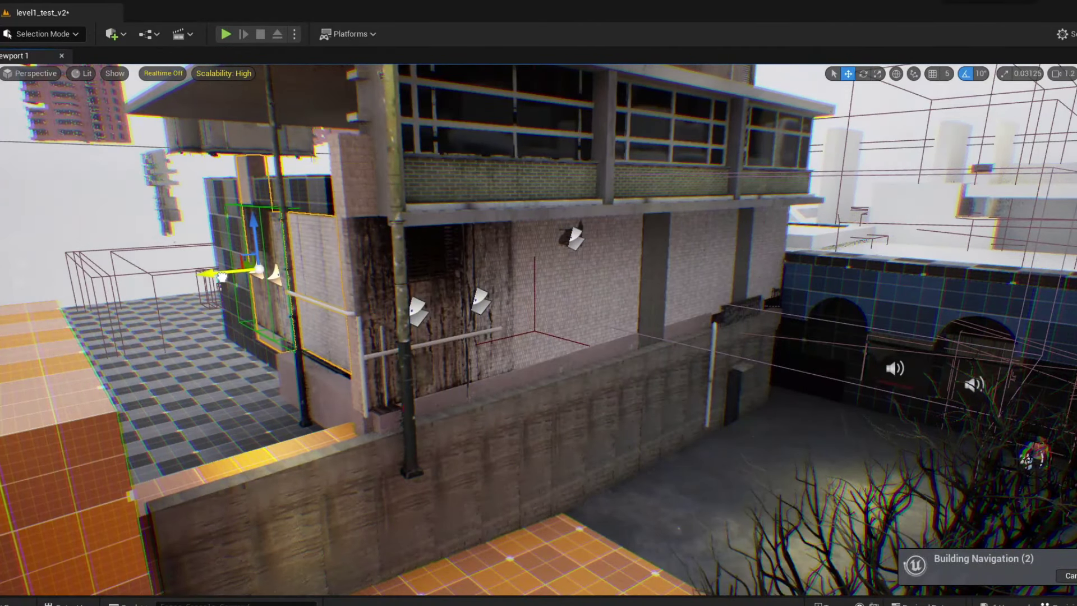
Step: Slide the grimy wall panel left along the facade and review it
{"action": "left_click_drag", "start_coordinate": [222, 276], "coordinate": [194, 296]}
{"action": "right_click_drag", "start_coordinate": [420, 266], "coordinate": [497, 314]}
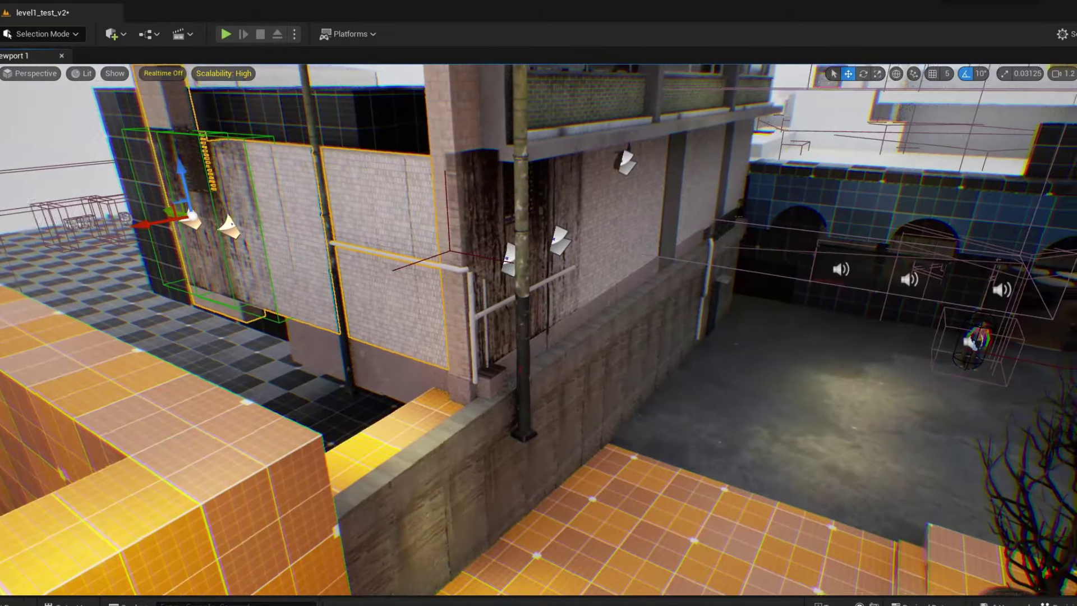
{"action": "key", "text": "ctrl+z"}
{"action": "key", "text": "ctrl+z"}
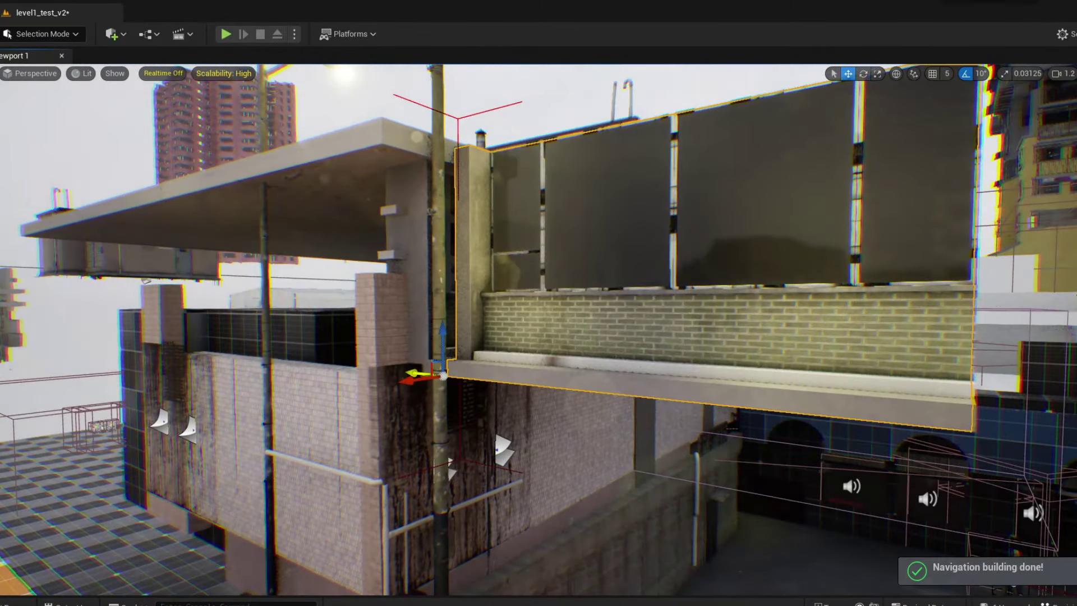
{"action": "key", "text": "ctrl+z"}
{"action": "mouse_move", "coordinate": [493, 373]}
{"action": "right_mouse_down"}
{"action": "mouse_move", "coordinate": [25, 534]}
{"action": "mouse_move", "coordinate": [434, 302]}
{"action": "right_mouse_up"}
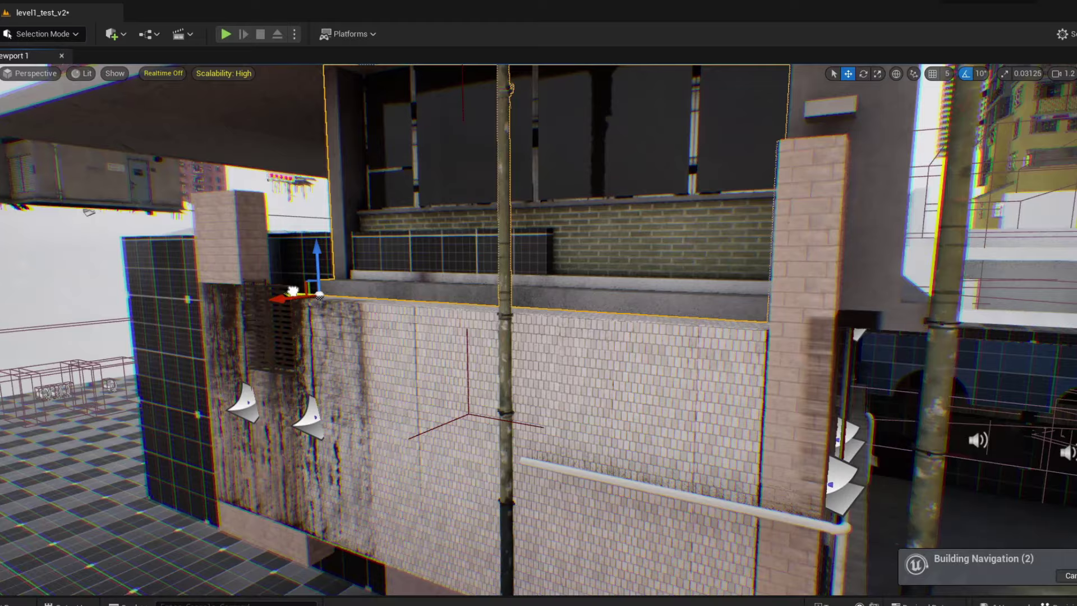
{"action": "mouse_move", "coordinate": [292, 291]}
{"action": "right_mouse_down"}
{"action": "mouse_move", "coordinate": [921, 85]}
{"action": "mouse_move", "coordinate": [433, 310]}
{"action": "right_mouse_up"}
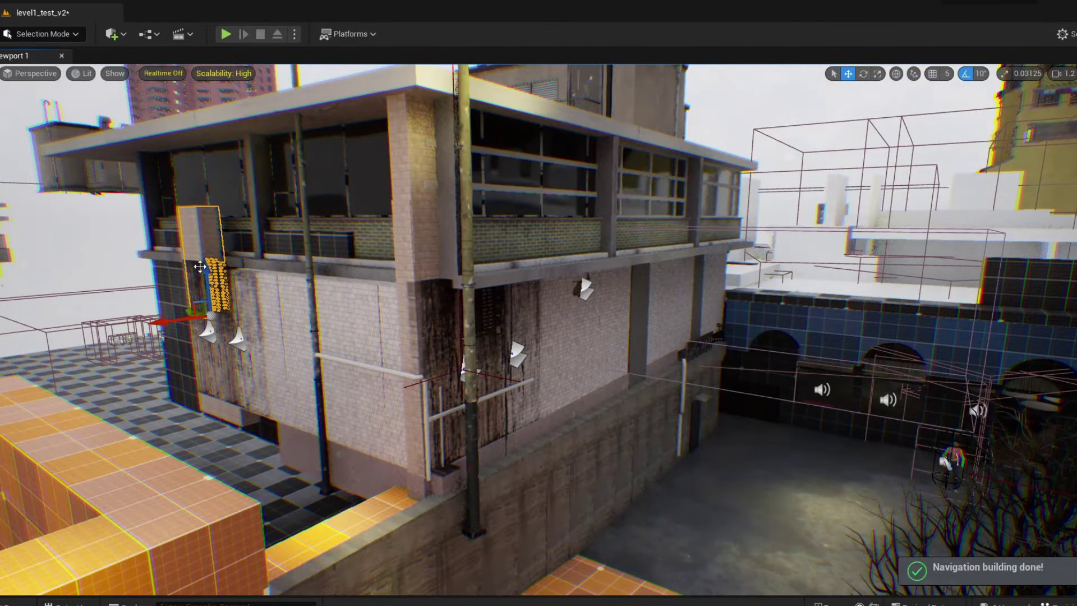
Step: Move the wall panel to the right of the brick column
{"action": "right_click_drag", "start_coordinate": [194, 206], "coordinate": [254, 334]}
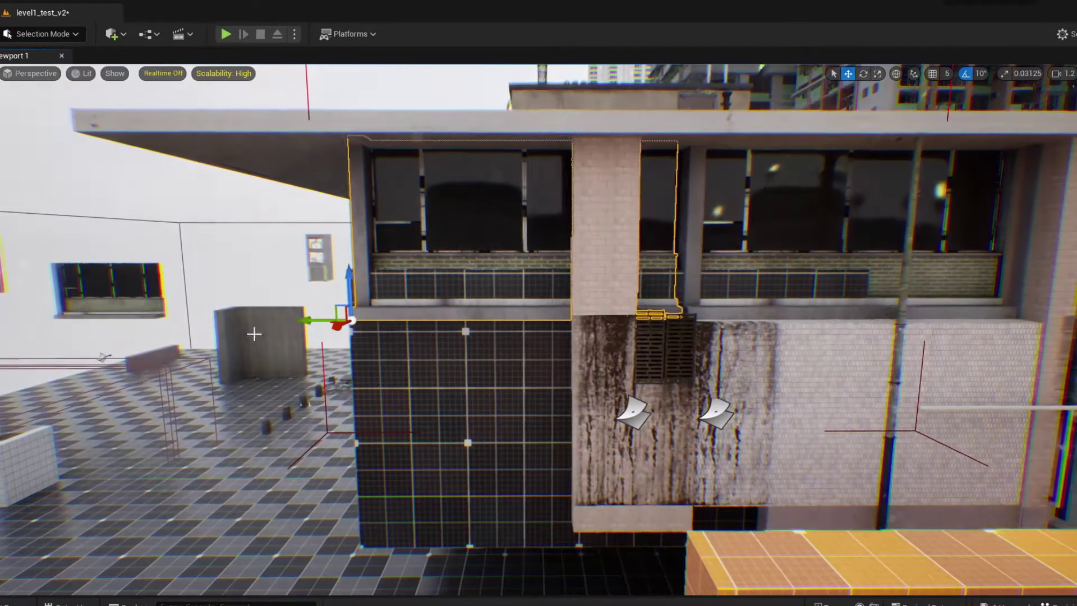
{"action": "left_click_drag", "start_coordinate": [575, 292], "coordinate": [671, 245]}
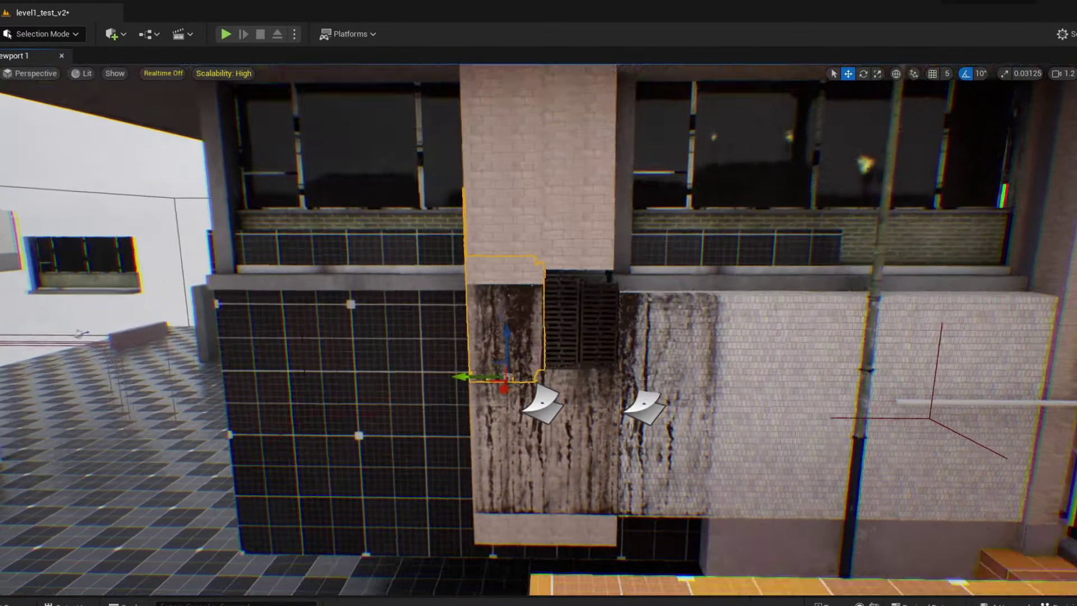
{"action": "mouse_move", "coordinate": [676, 257]}
{"action": "right_mouse_down"}
{"action": "mouse_move", "coordinate": [650, 292]}
{"action": "mouse_move", "coordinate": [687, 390]}
{"action": "right_mouse_up"}
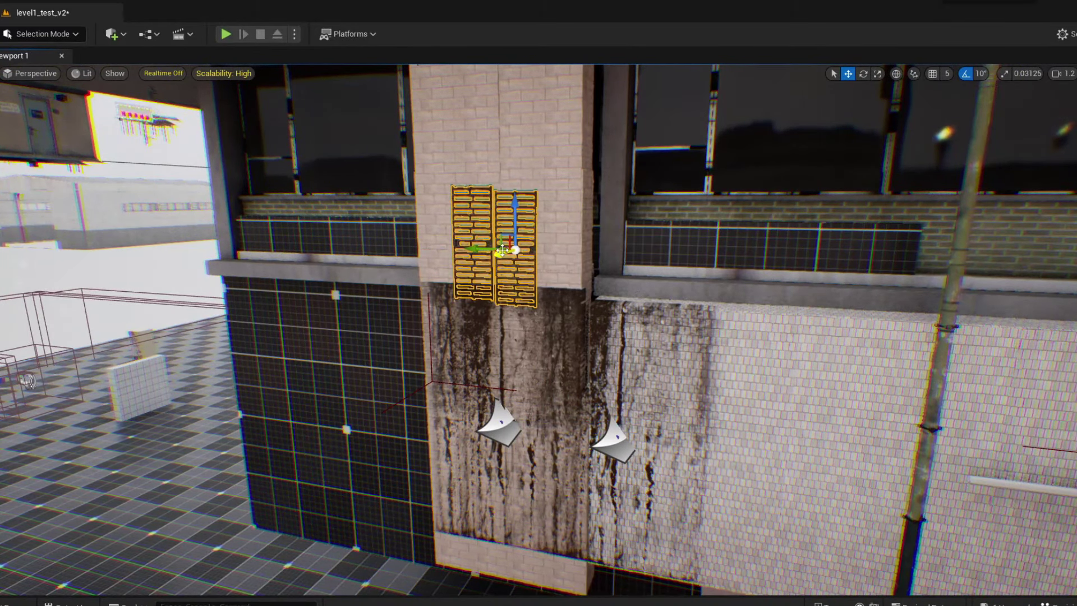
Step: Raise the grime decal onto the vent grate, then select the upper decal
{"action": "left_click_drag", "start_coordinate": [498, 385], "coordinate": [498, 286], "text": "shift"}
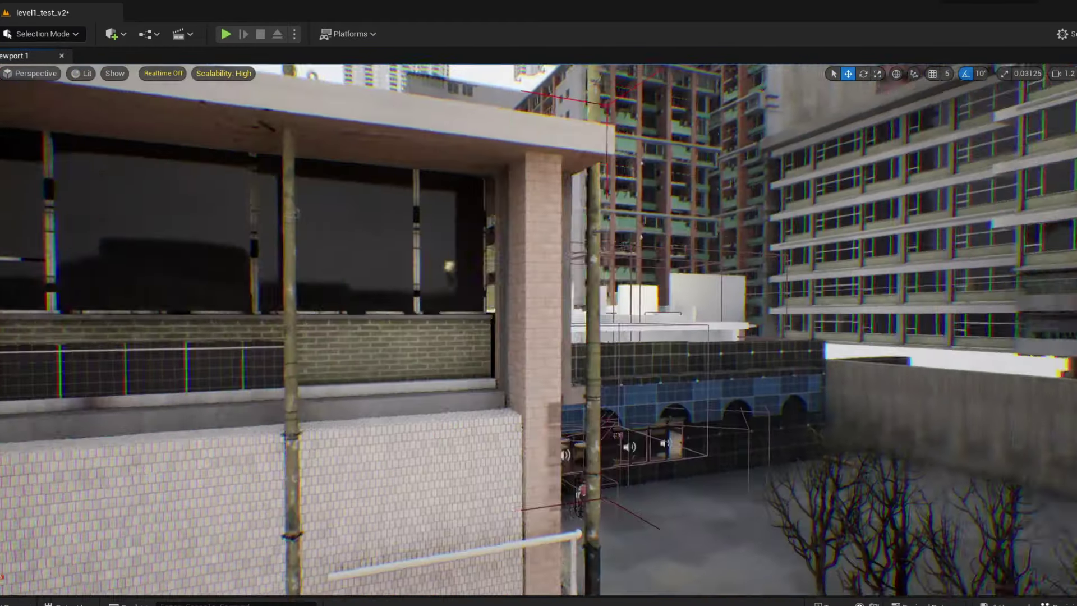
{"action": "right_click_drag", "start_coordinate": [498, 303], "coordinate": [617, 314]}
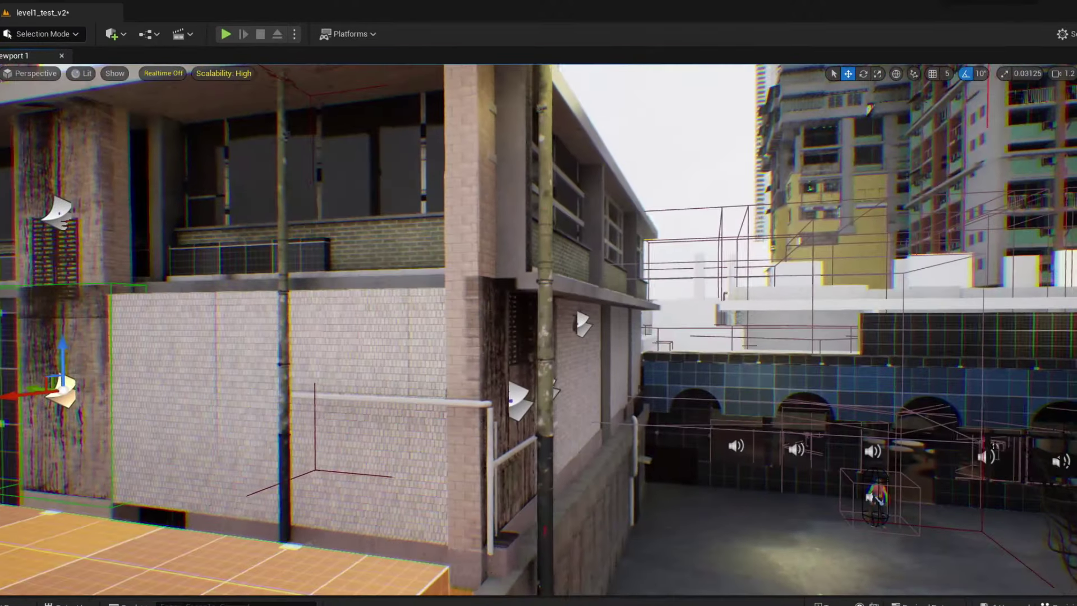
{"action": "left_click", "coordinate": [197, 224]}
{"action": "right_click_drag", "start_coordinate": [198, 224], "coordinate": [168, 220]}
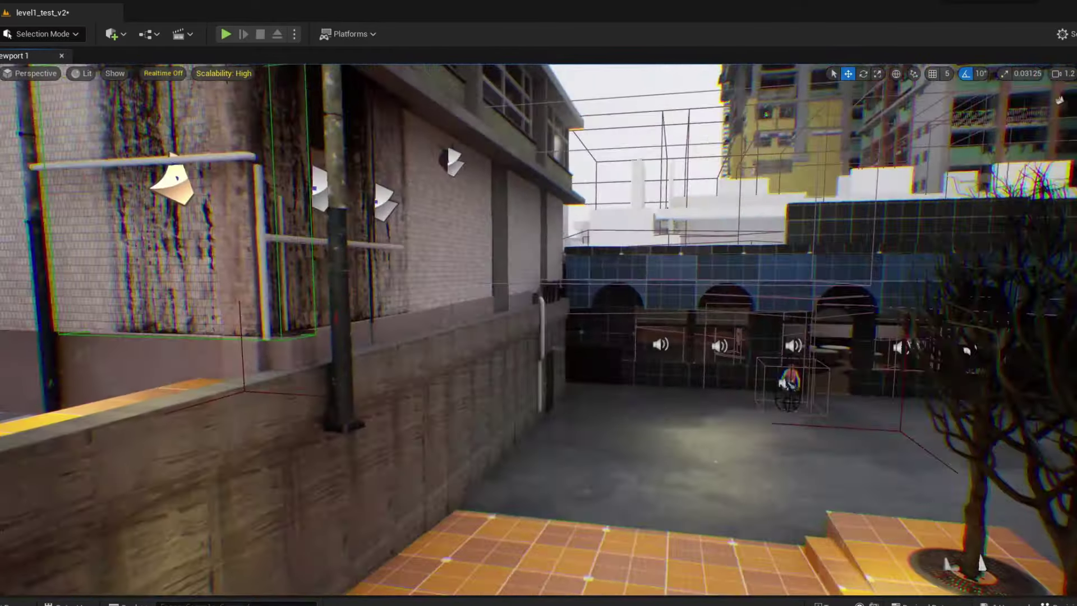
{"action": "right_click_drag", "start_coordinate": [378, 376], "coordinate": [378, 376]}
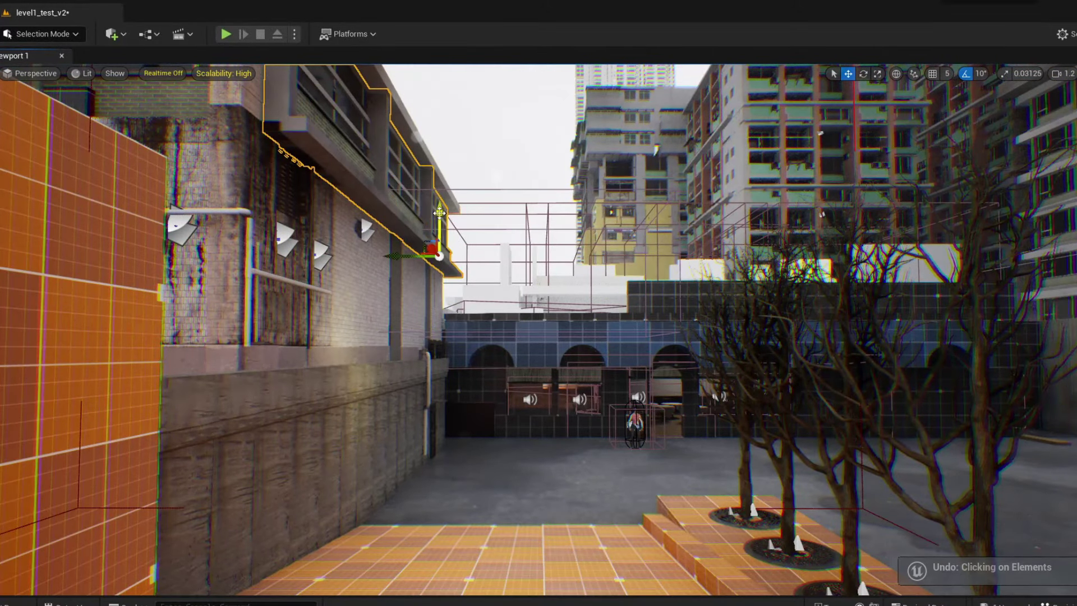
Step: Delete the lower wall-and-balcony facade piece by the courtyard wall, then playtest the level
{"action": "left_click", "coordinate": [303, 266]}
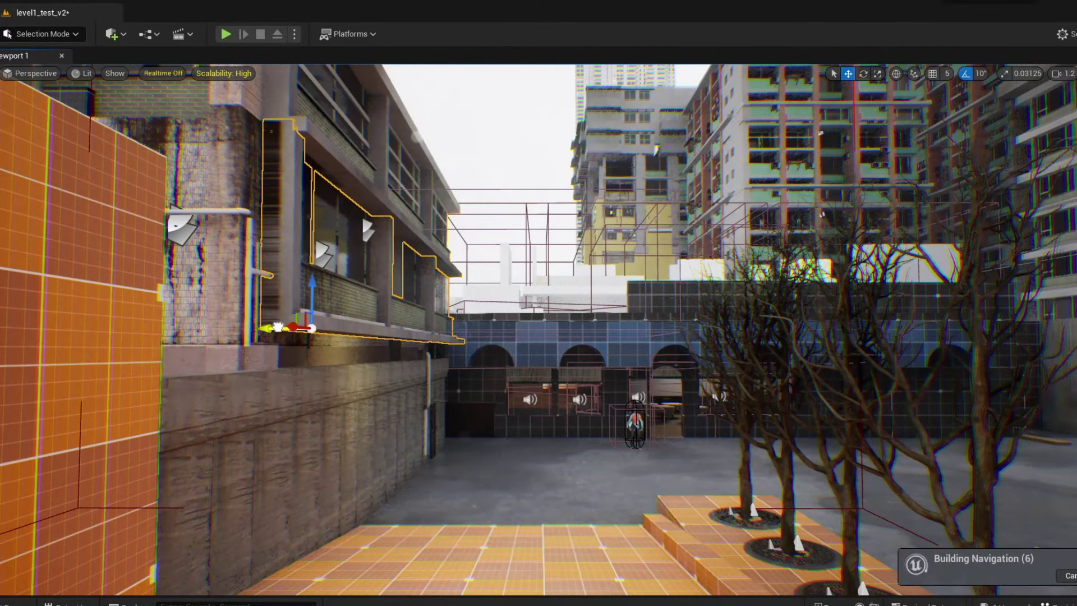
{"action": "key", "text": "Delete"}
{"action": "key", "text": "Return"}
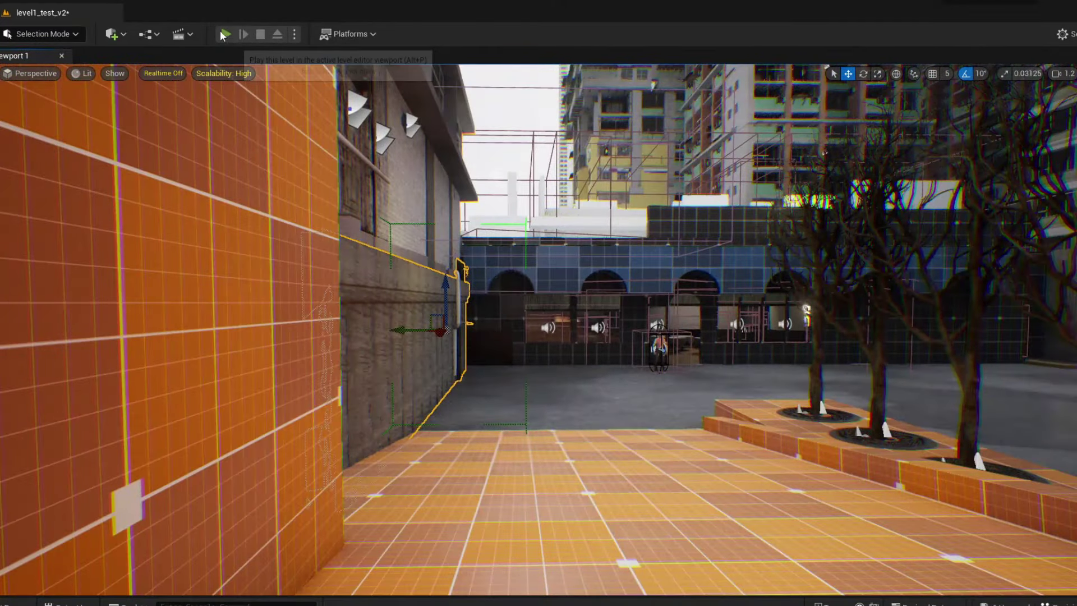
{"action": "left_click", "coordinate": [223, 34]}
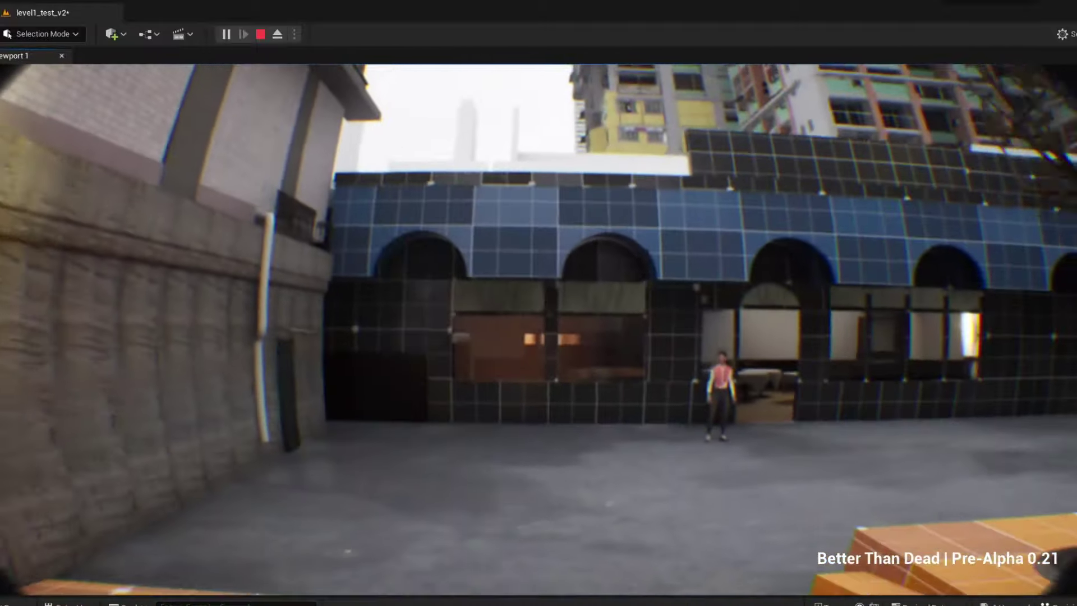
{"action": "key", "text": "Escape"}
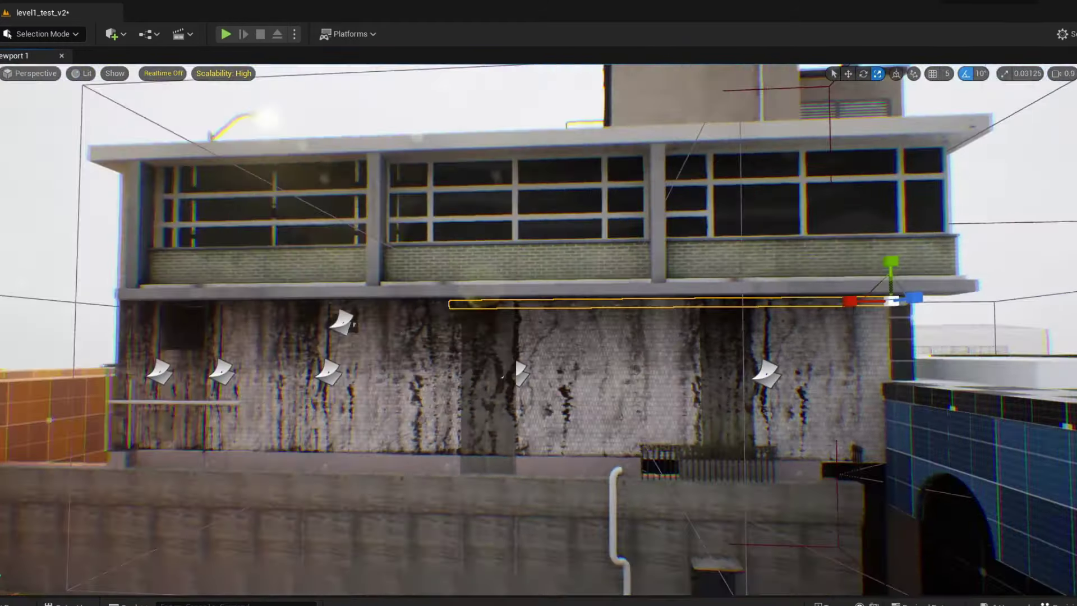
Step: Move and scale the vertical drainpipe, playtest by walking into the courtyard, then fly to the restaurant
{"action": "key", "text": "w"}
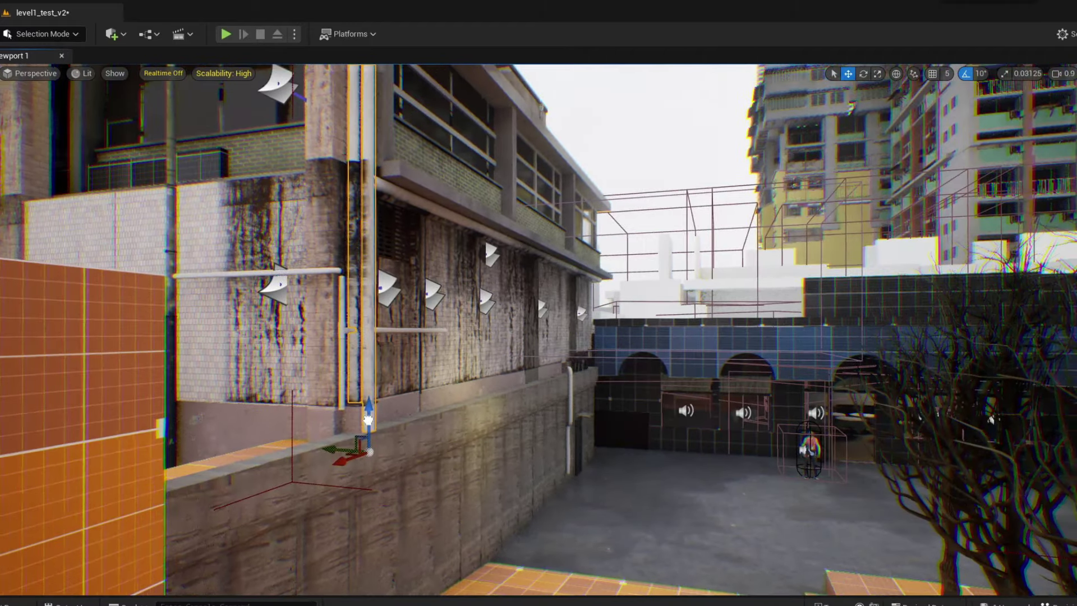
{"action": "key", "text": "r"}
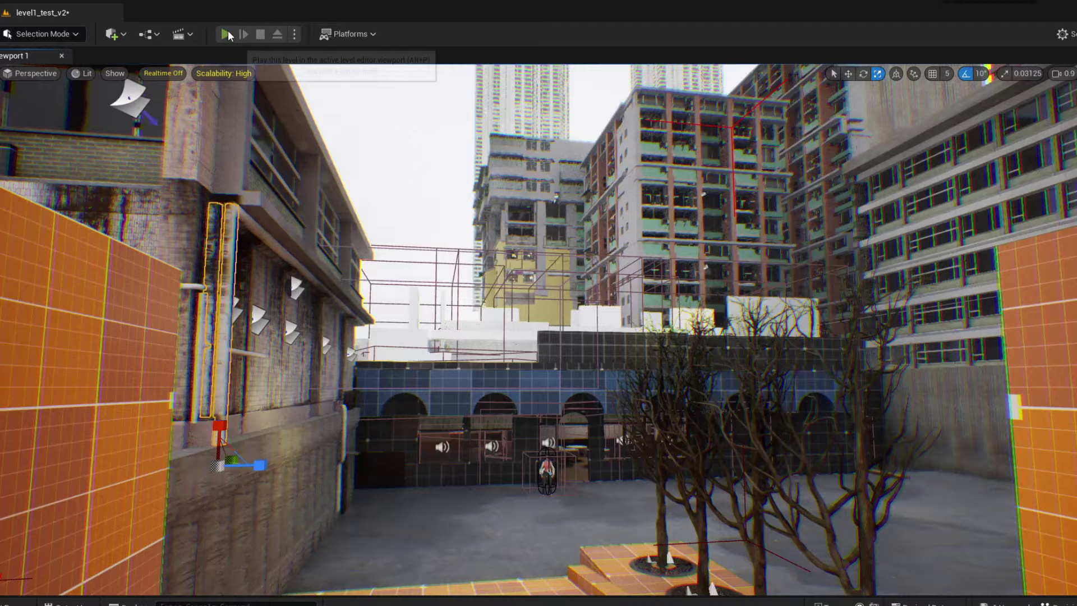
{"action": "left_click", "coordinate": [226, 34]}
{"action": "key", "text": "w"}
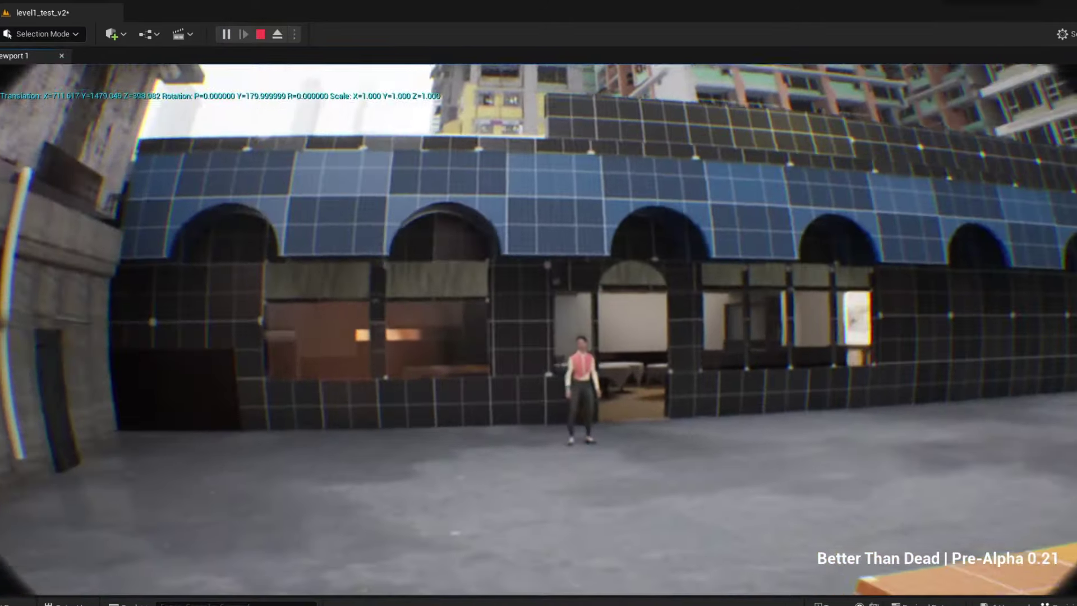
{"action": "key", "text": "Escape"}
{"action": "mouse_move", "coordinate": [354, 309]}
{"action": "right_mouse_down"}
{"action": "mouse_move", "coordinate": [237, 268]}
{"action": "mouse_move", "coordinate": [571, 378]}
{"action": "right_mouse_up"}
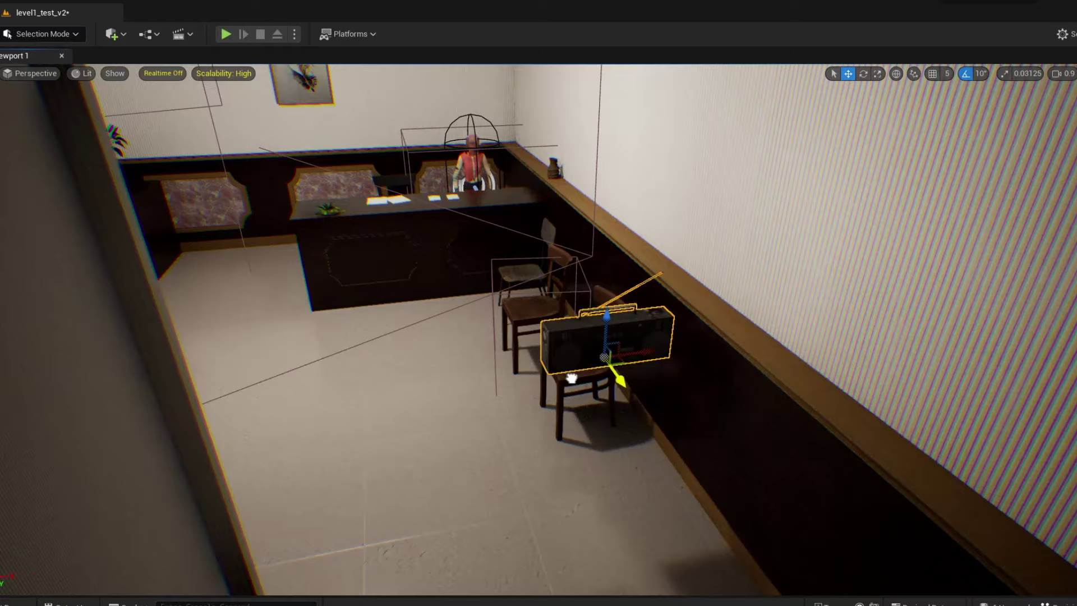
Step: Move the boombox into the room with the plant, up against the wall, and rotate it
{"action": "left_click_drag", "start_coordinate": [571, 379], "coordinate": [726, 226], "text": "shift"}
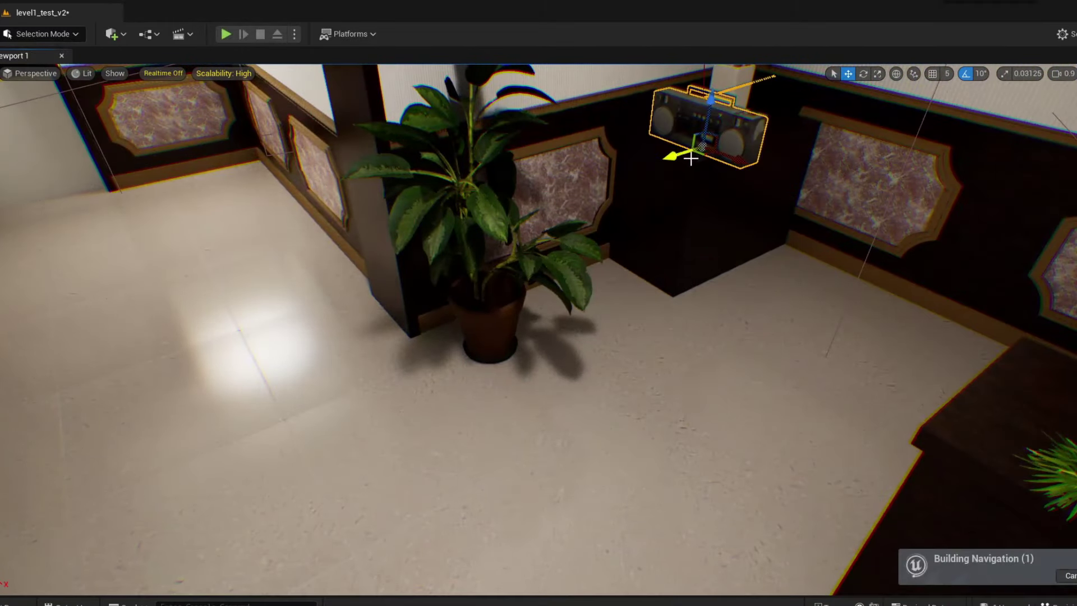
{"action": "left_click_drag", "start_coordinate": [691, 159], "coordinate": [745, 242], "text": "shift"}
{"action": "key", "text": "e"}
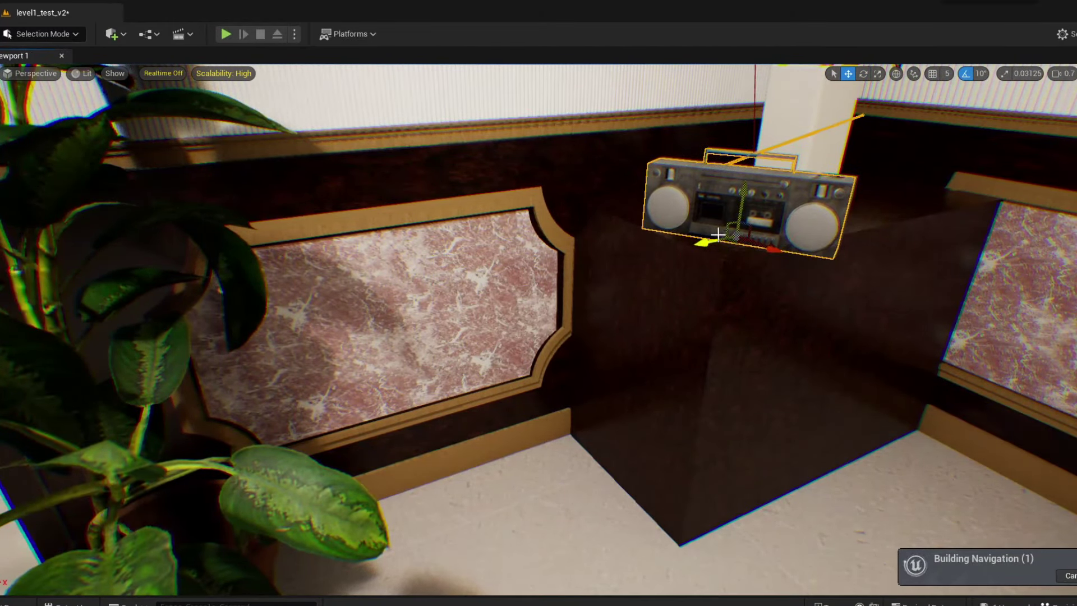
Step: Place the stacked bowls on the round dining table and fine-tune their position
{"action": "mouse_move", "coordinate": [700, 228]}
{"action": "right_mouse_down"}
{"action": "mouse_move", "coordinate": [631, 415]}
{"action": "mouse_move", "coordinate": [449, 482]}
{"action": "mouse_move", "coordinate": [805, 278]}
{"action": "mouse_move", "coordinate": [608, 330]}
{"action": "right_mouse_up"}
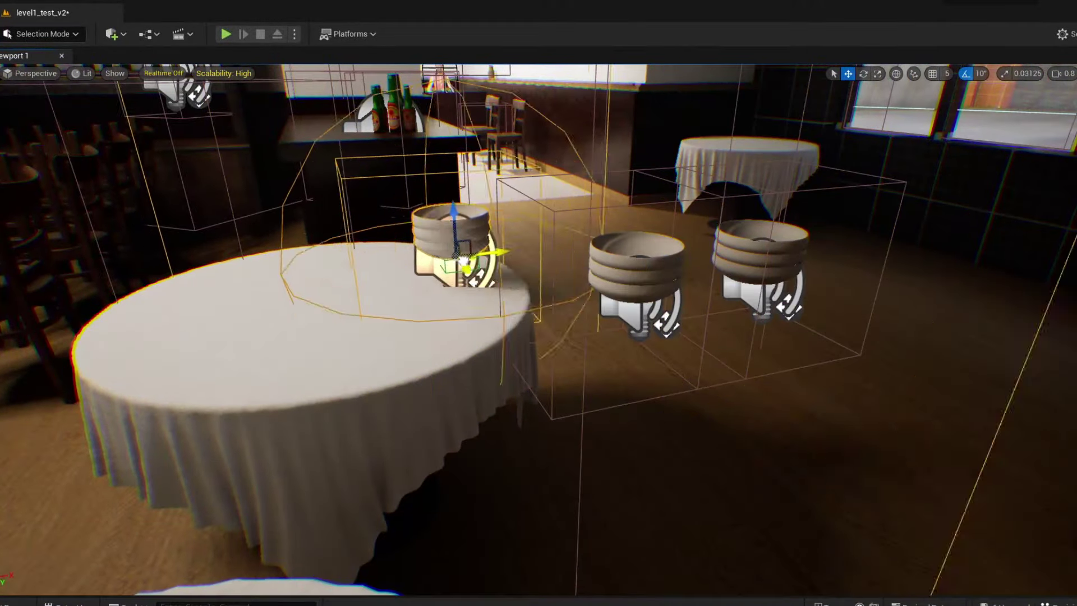
{"action": "left_click_drag", "start_coordinate": [454, 238], "coordinate": [436, 229]}
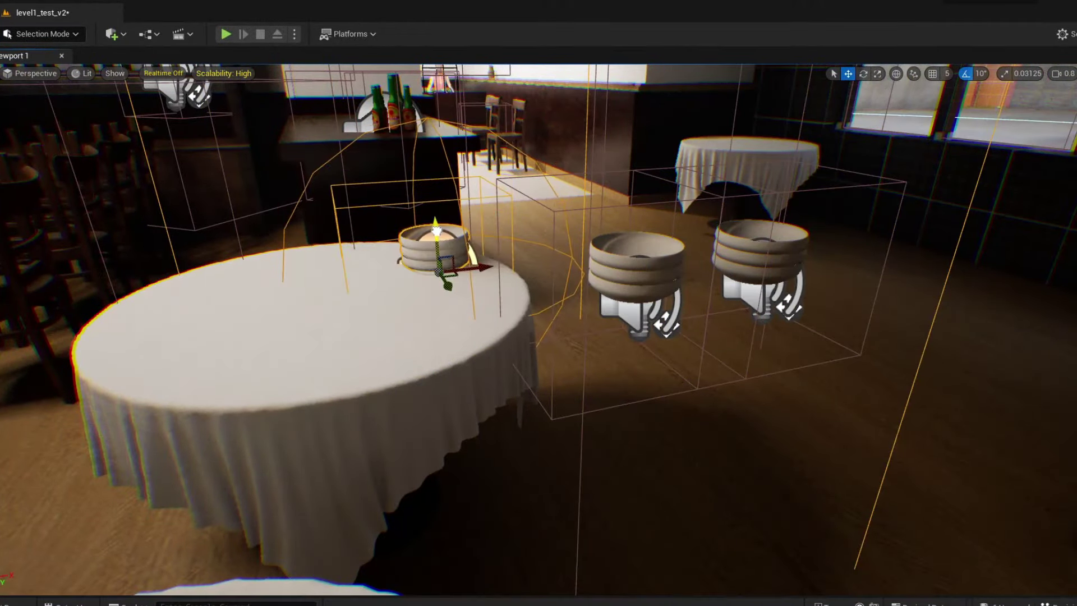
{"action": "left_click_drag", "start_coordinate": [676, 292], "coordinate": [269, 348]}
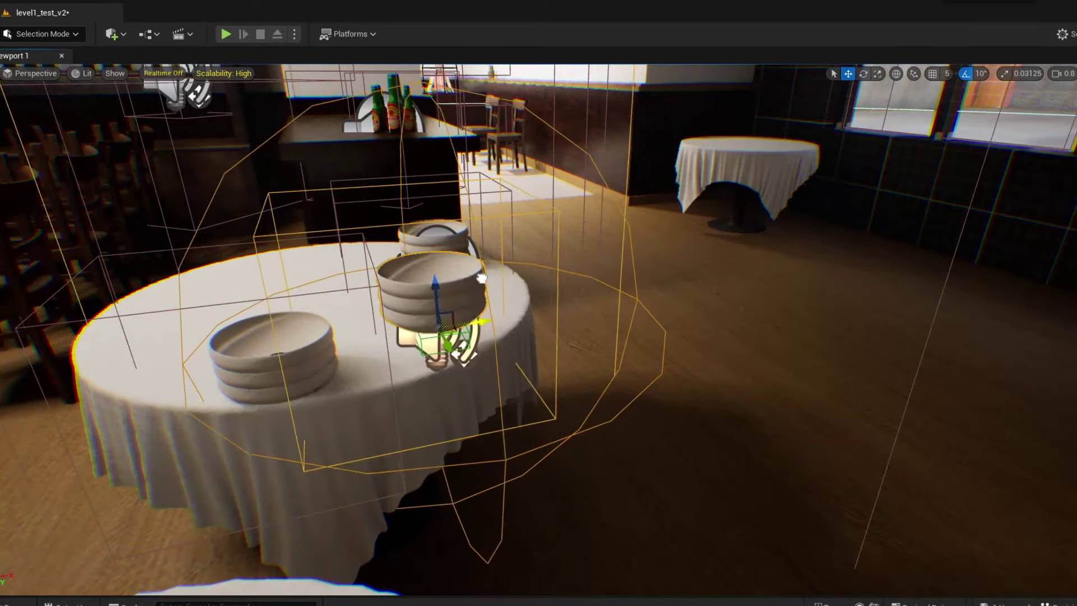
{"action": "left_click_drag", "start_coordinate": [451, 337], "coordinate": [420, 337]}
{"action": "right_click_drag", "start_coordinate": [539, 331], "coordinate": [392, 336]}
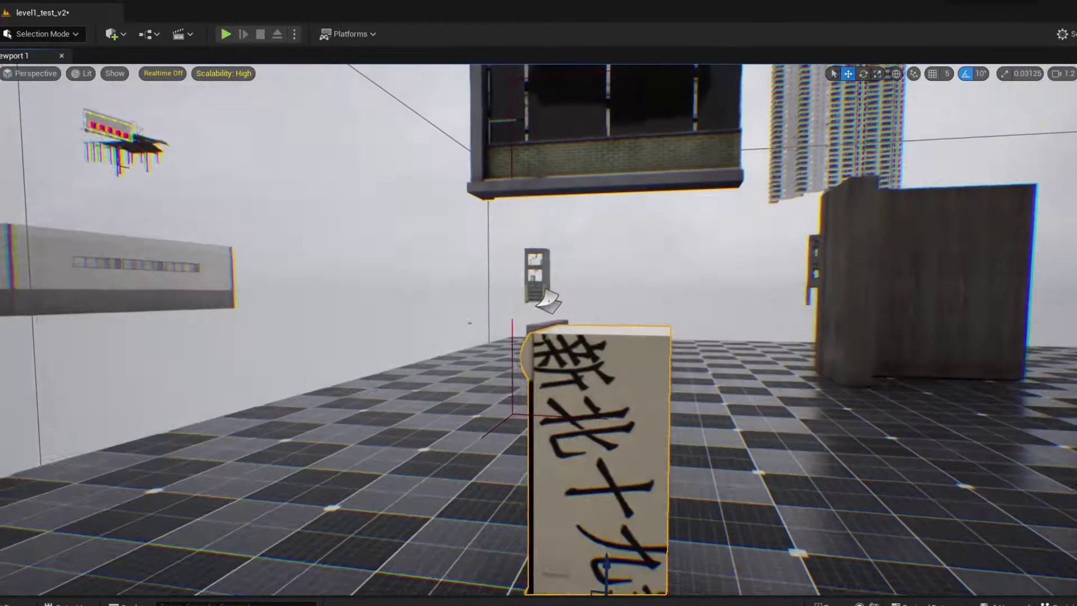
Step: Select the sign box near the restaurant entrance and rotate it
{"action": "left_click", "coordinate": [553, 296]}
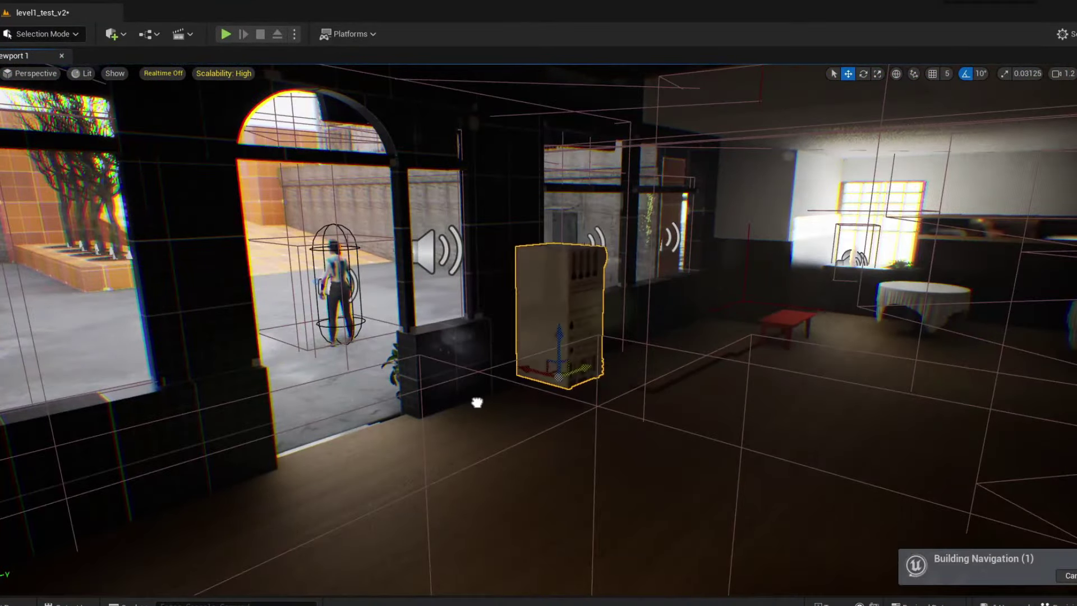
{"action": "key", "text": "e"}
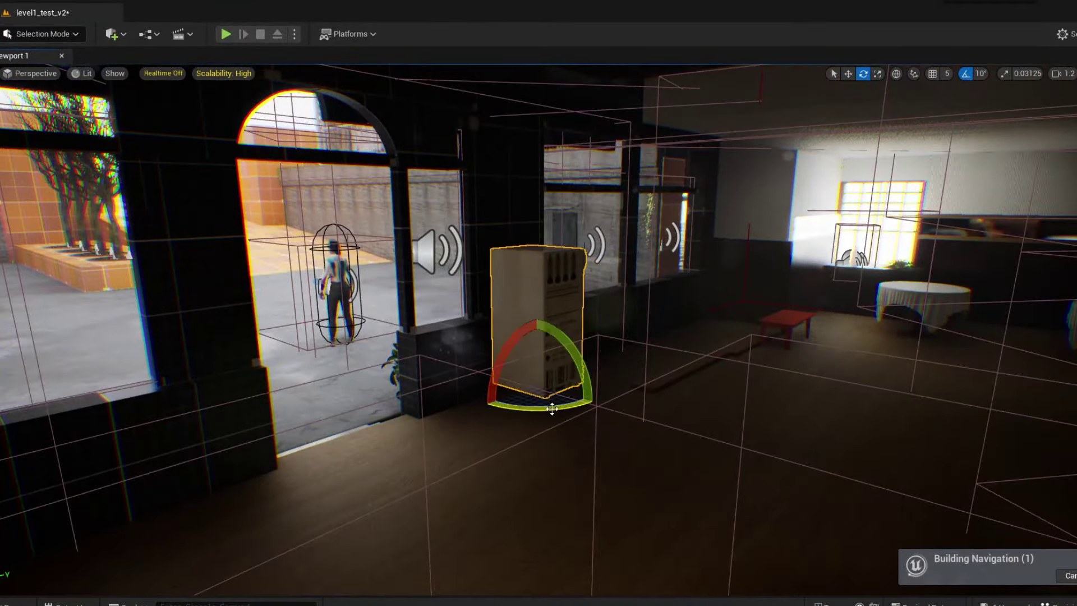
{"action": "key", "text": "w"}
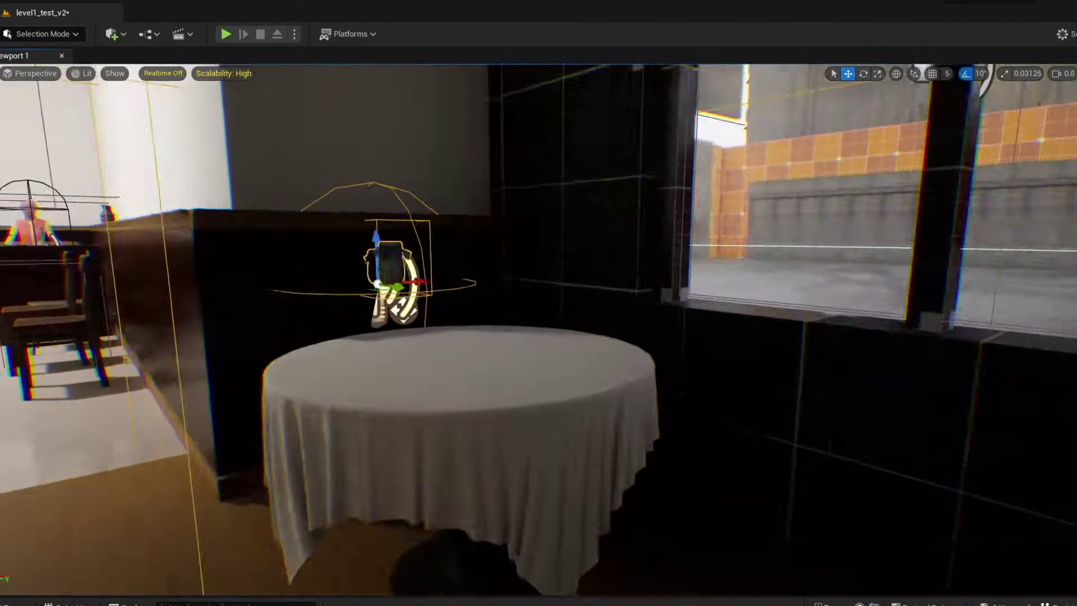
Step: Focus on the grime decal on the courtyard's concrete wall and resize it
{"action": "key", "text": "f"}
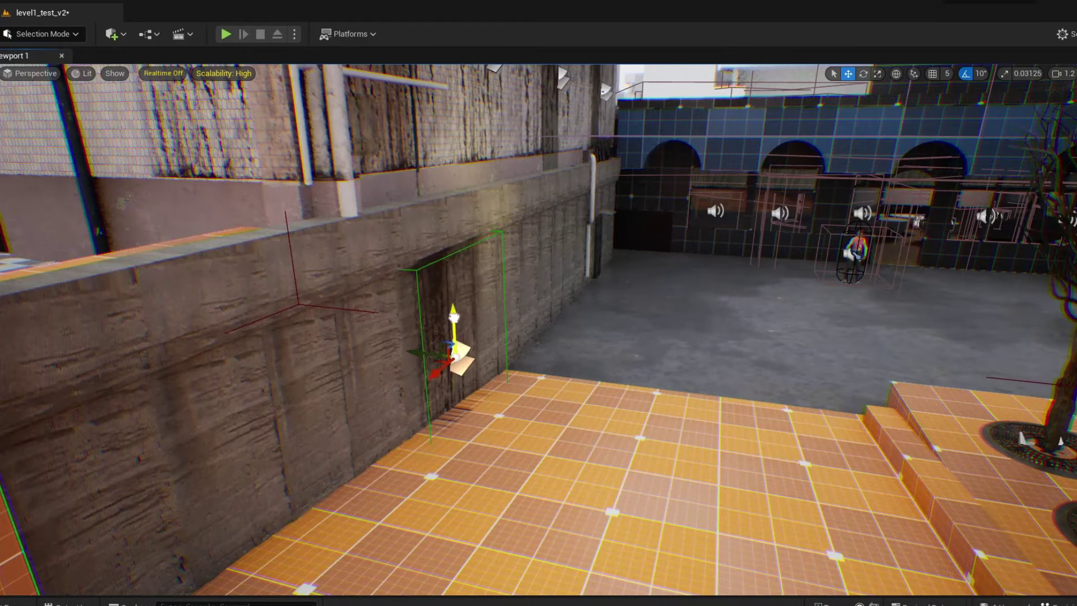
{"action": "key", "text": "r"}
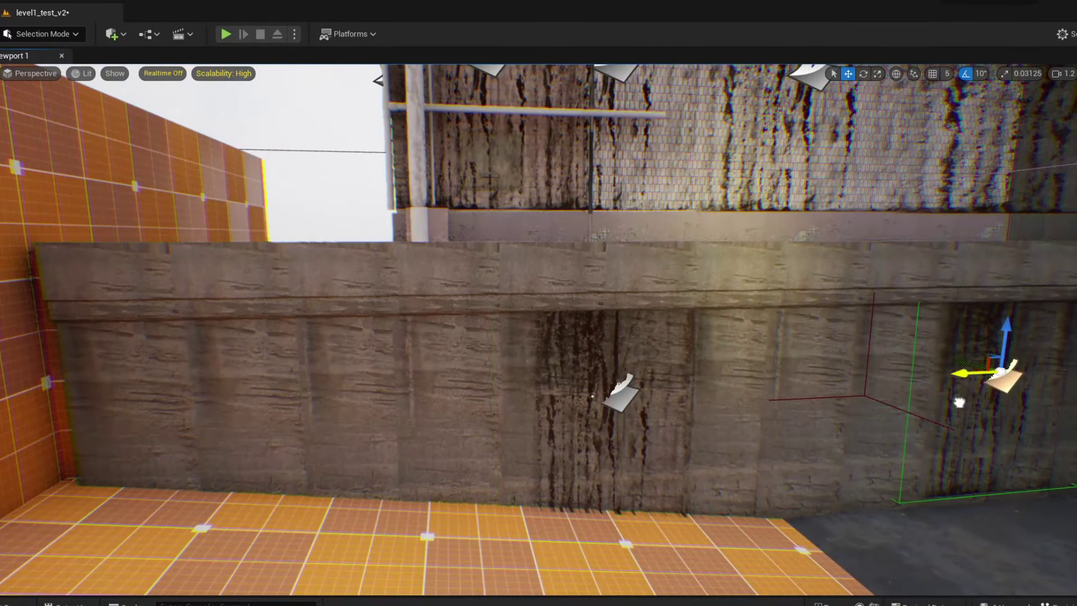
{"action": "key", "text": "r"}
{"action": "mouse_move", "coordinate": [959, 402]}
{"action": "right_mouse_down"}
{"action": "mouse_move", "coordinate": [806, 347]}
{"action": "mouse_move", "coordinate": [724, 374]}
{"action": "right_mouse_up"}
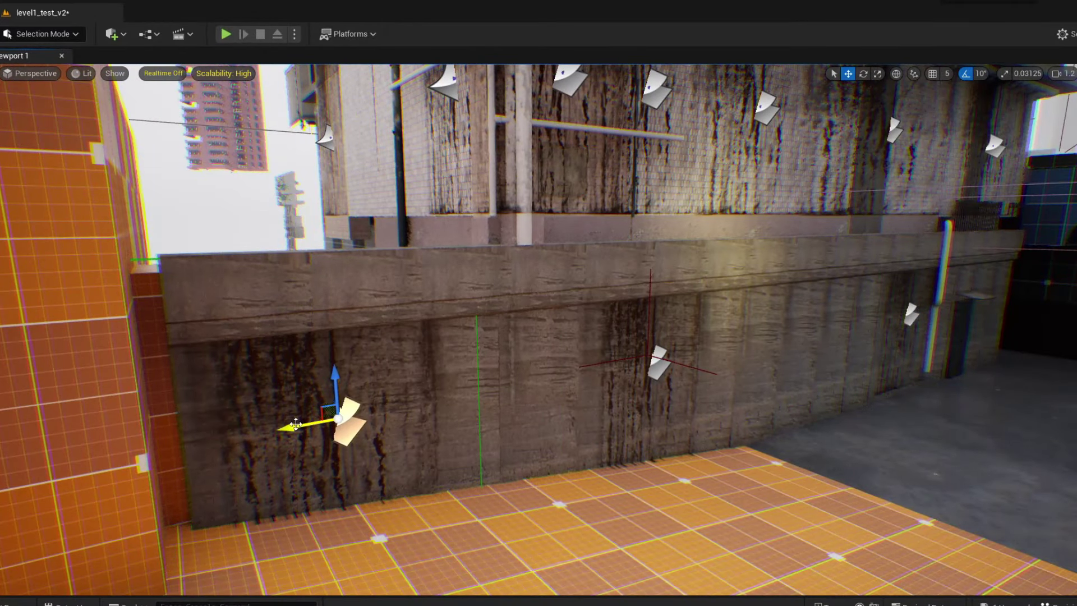
{"action": "mouse_move", "coordinate": [457, 398]}
{"action": "right_mouse_down"}
{"action": "mouse_move", "coordinate": [406, 425]}
{"action": "mouse_move", "coordinate": [378, 337]}
{"action": "right_mouse_up"}
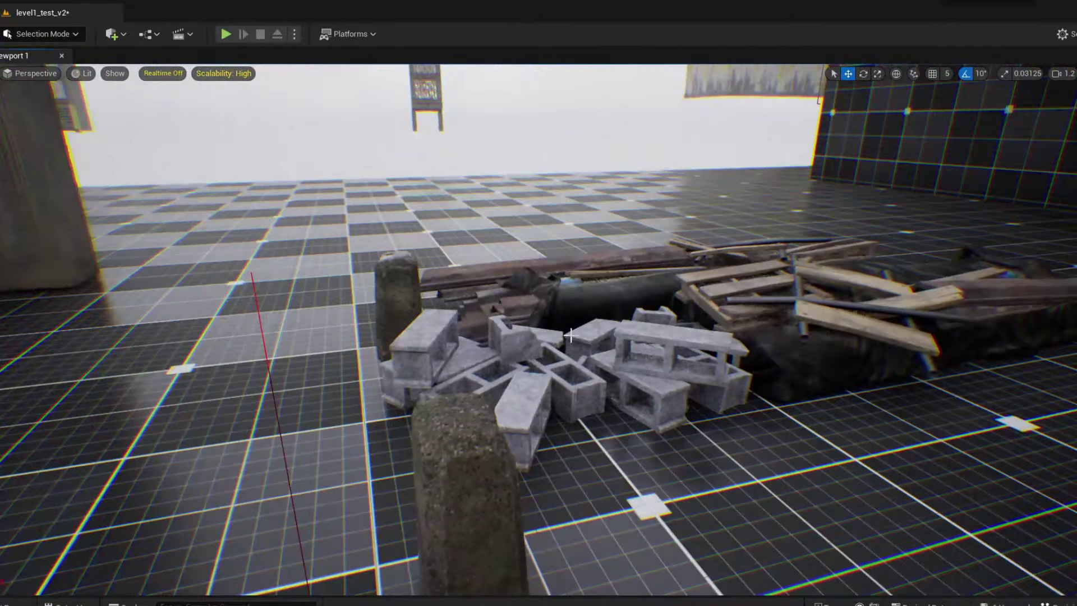
Step: Duplicate the iron railing and slide the new section along the facade ledge
{"action": "mouse_move", "coordinate": [378, 336]}
{"action": "right_mouse_down"}
{"action": "mouse_move", "coordinate": [325, 446]}
{"action": "mouse_move", "coordinate": [365, 272]}
{"action": "right_mouse_up"}
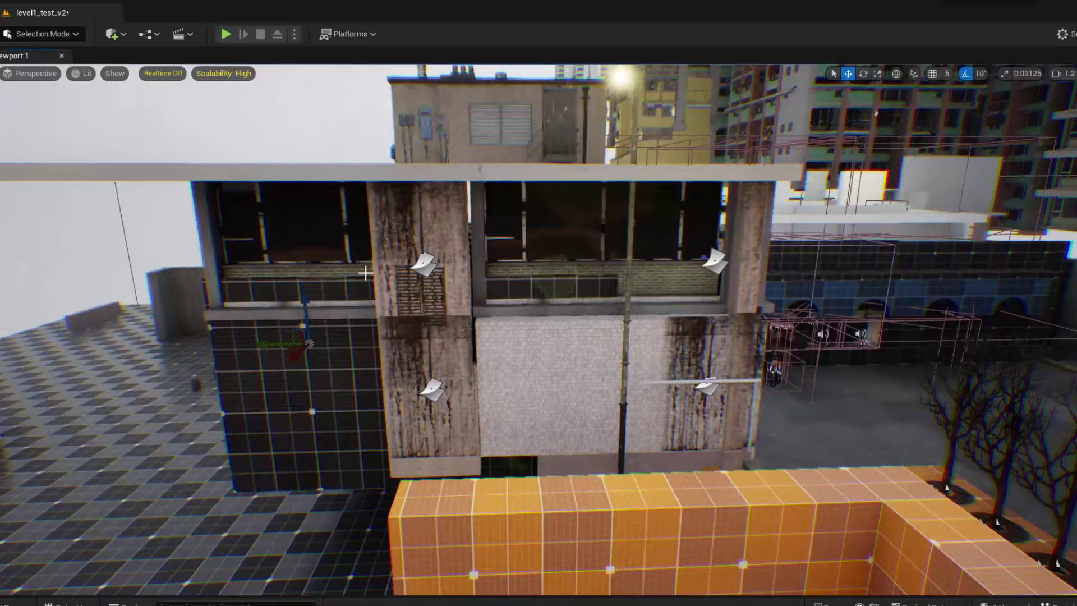
{"action": "right_click_drag", "start_coordinate": [862, 354], "coordinate": [784, 389]}
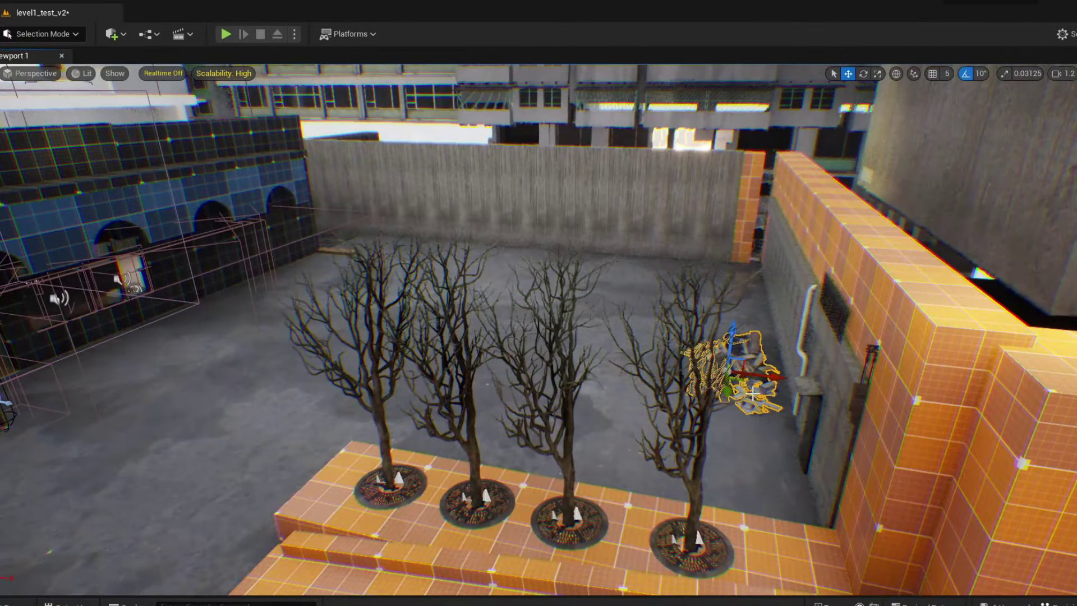
{"action": "right_click_drag", "start_coordinate": [757, 478], "coordinate": [746, 427]}
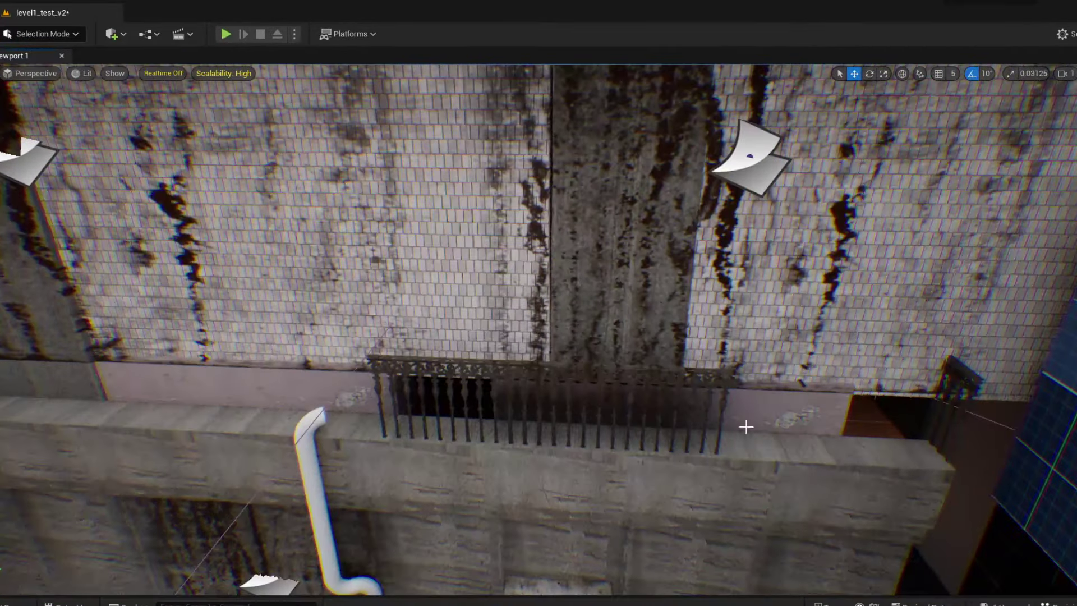
{"action": "right_click", "coordinate": [966, 374]}
{"action": "left_click", "coordinate": [716, 380]}
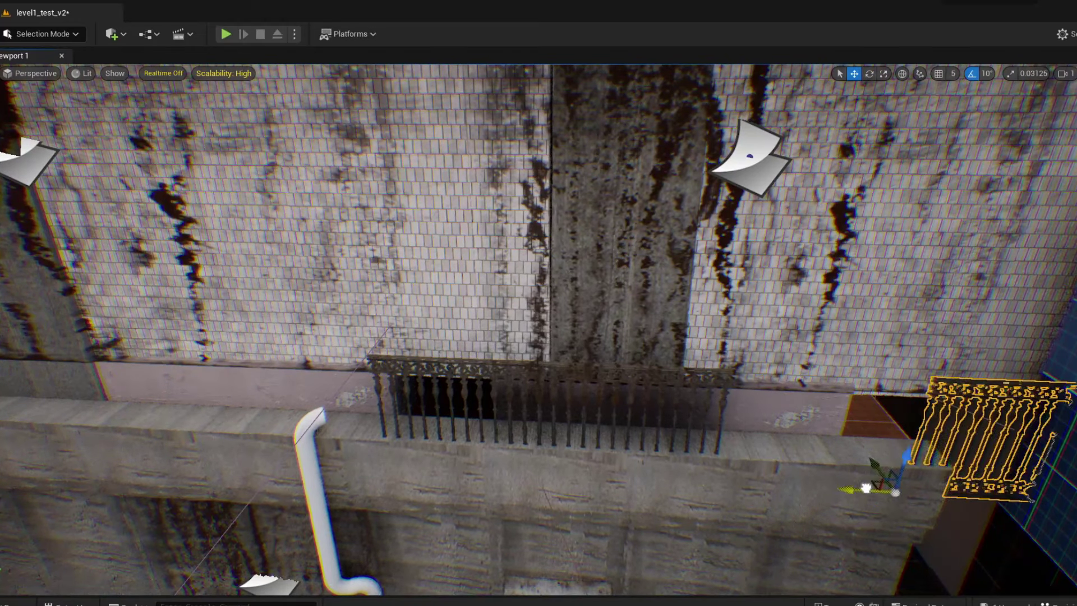
{"action": "right_click_drag", "start_coordinate": [586, 397], "coordinate": [730, 452]}
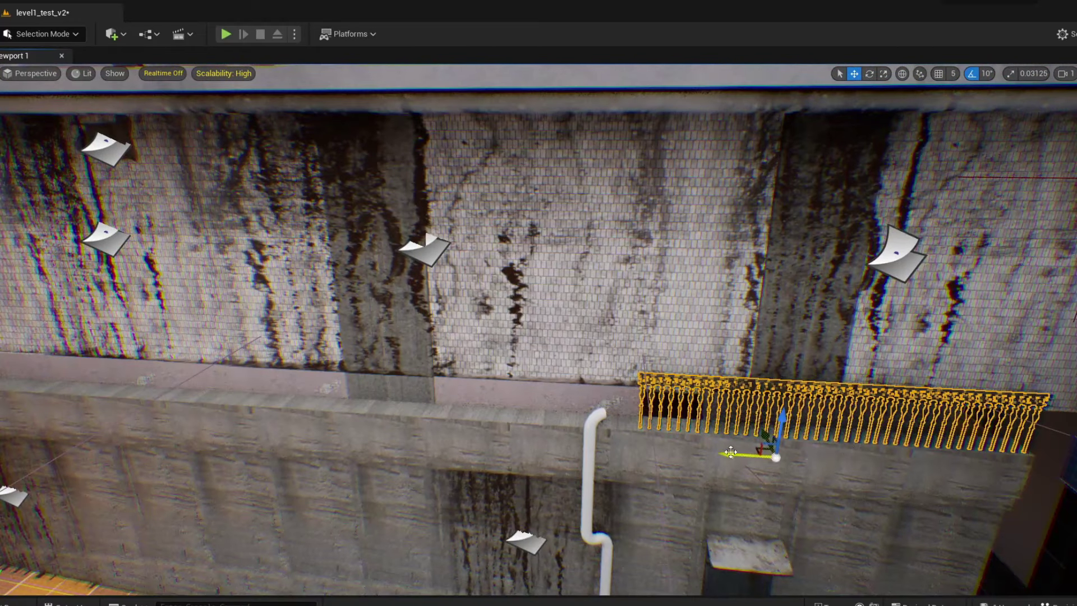
{"action": "left_click_drag", "start_coordinate": [465, 436], "coordinate": [654, 417]}
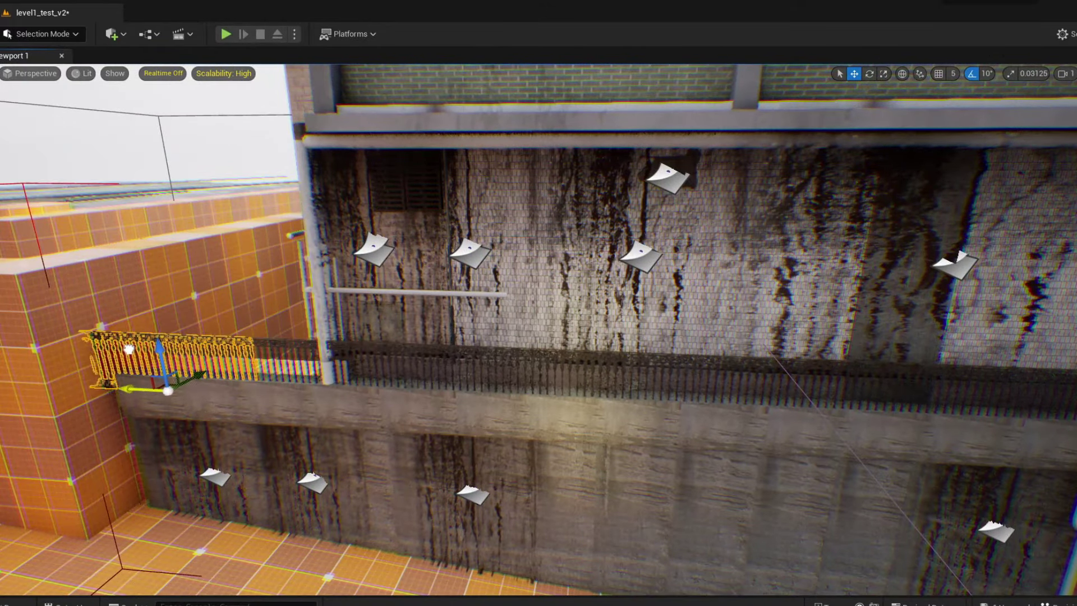
Step: Deselect the railing, then select and focus on the drainpipe on the courtyard wall
{"action": "right_click_drag", "start_coordinate": [163, 347], "coordinate": [297, 510]}
{"action": "left_click", "coordinate": [297, 510]}
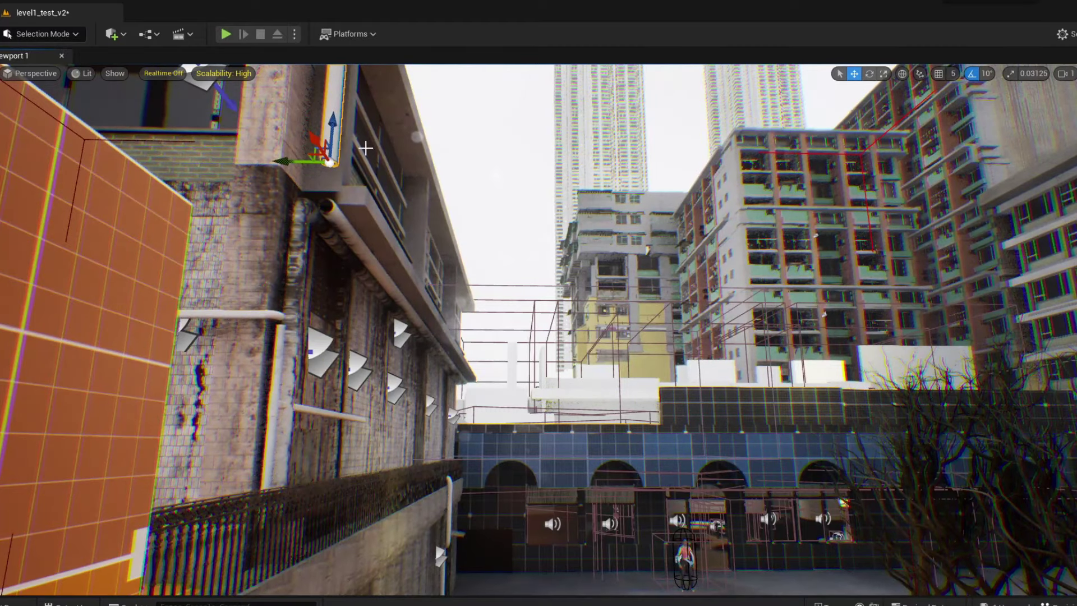
{"action": "right_click_drag", "start_coordinate": [366, 148], "coordinate": [534, 308]}
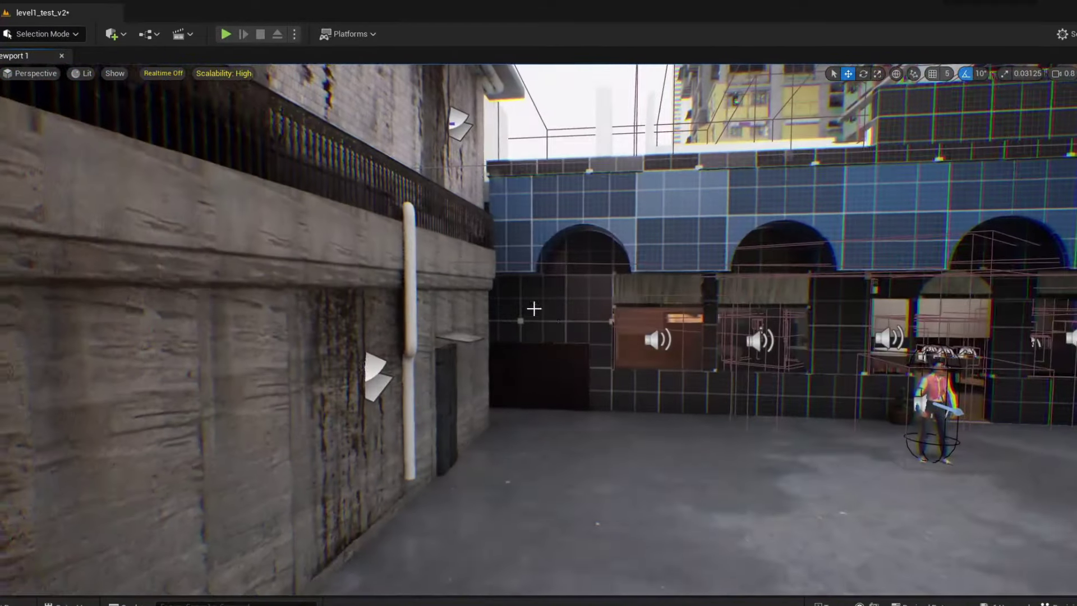
{"action": "left_click", "coordinate": [393, 213]}
{"action": "key", "text": "f"}
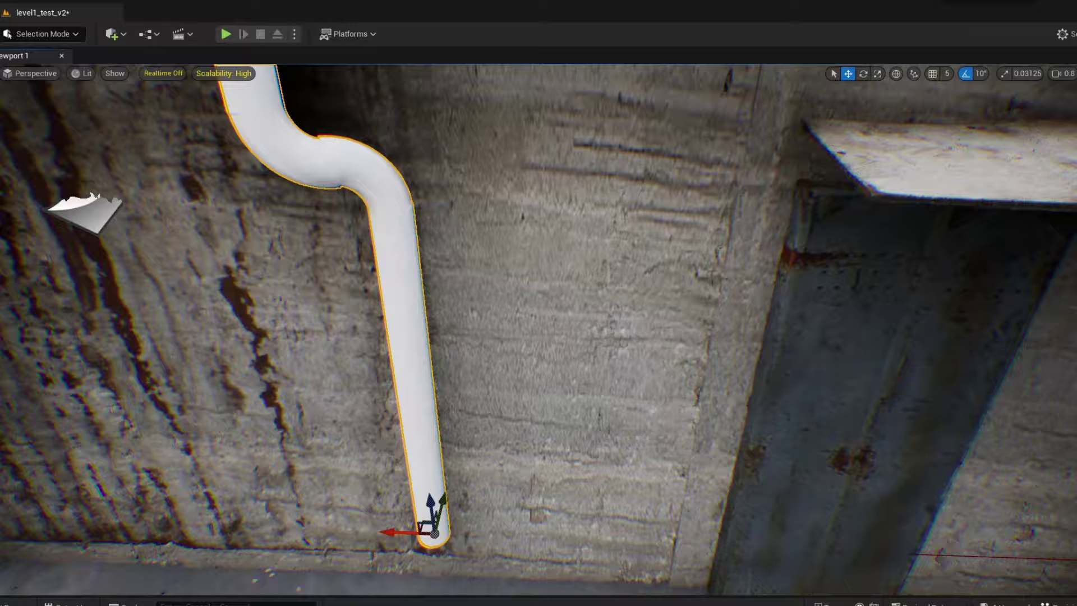
{"action": "scroll", "coordinate": [317, 387], "scroll_direction": "down", "scroll_amount": 8}
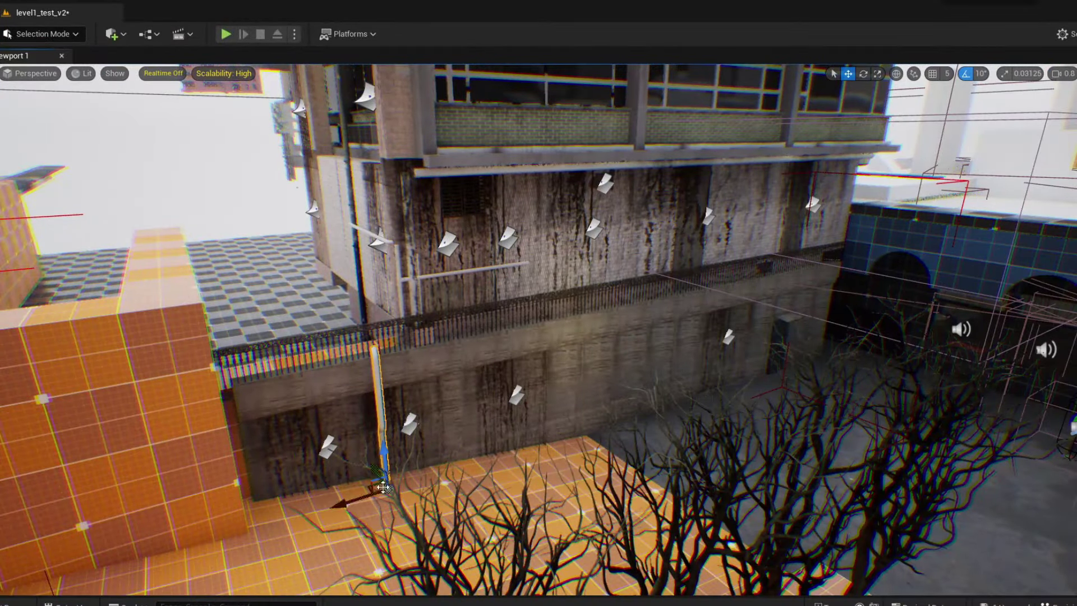
{"action": "right_click_drag", "start_coordinate": [279, 487], "coordinate": [404, 505]}
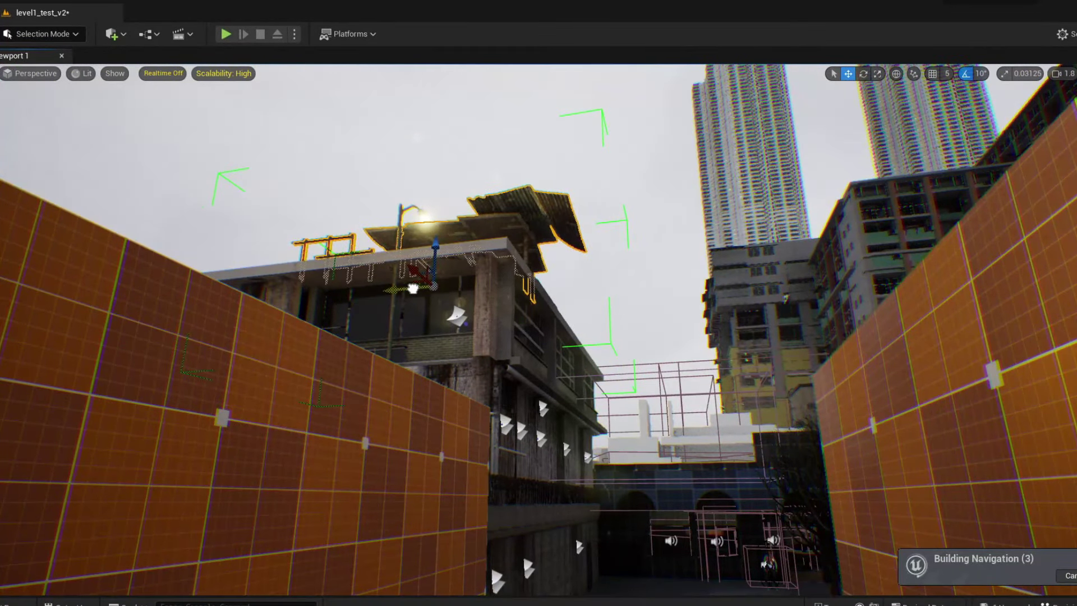
Step: Delete the corrugated roof piece from the rooftop
{"action": "right_click", "coordinate": [527, 213]}
{"action": "key", "text": "Escape"}
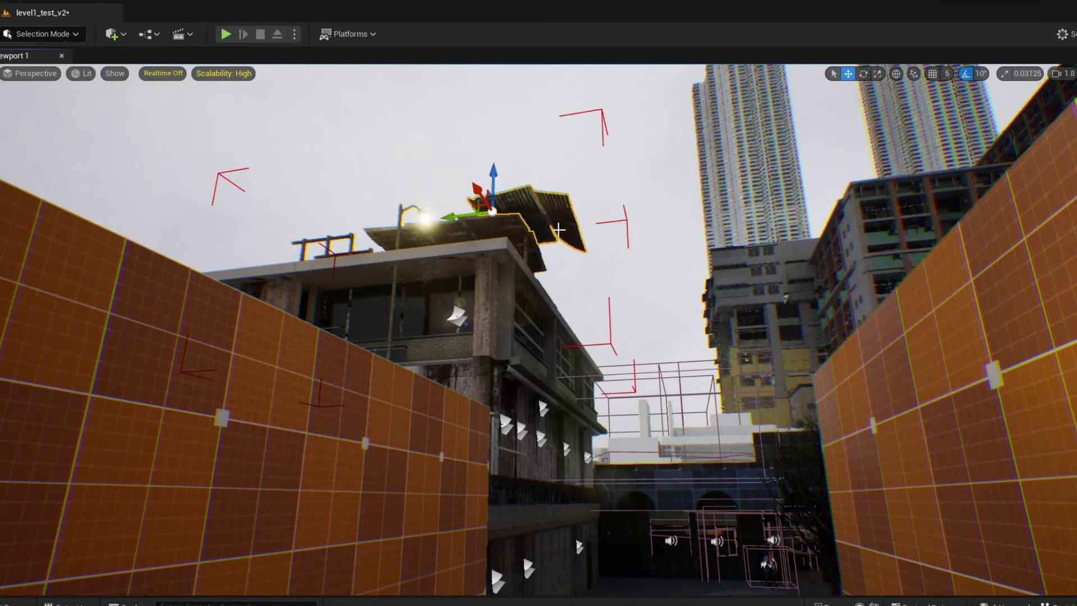
{"action": "key", "text": "Delete"}
{"action": "left_click", "coordinate": [611, 359]}
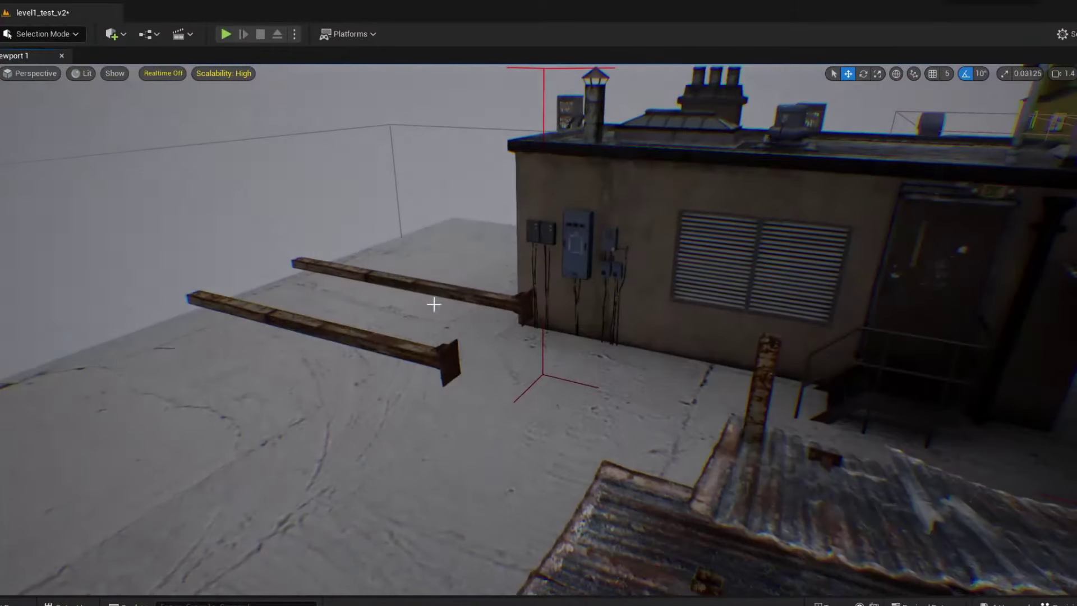
Step: Delete the two rusty rooftop beams and copy the canopy frames further along the roof
{"action": "left_click", "coordinate": [432, 306]}
{"action": "key", "text": "Delete"}
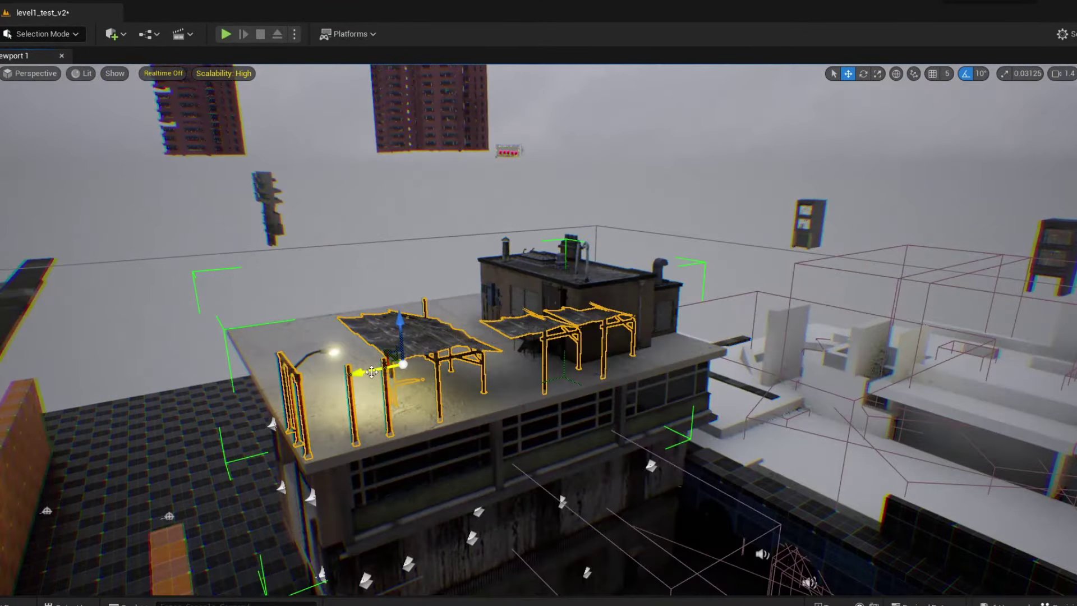
{"action": "left_click_drag", "start_coordinate": [434, 370], "coordinate": [687, 304], "text": "alt"}
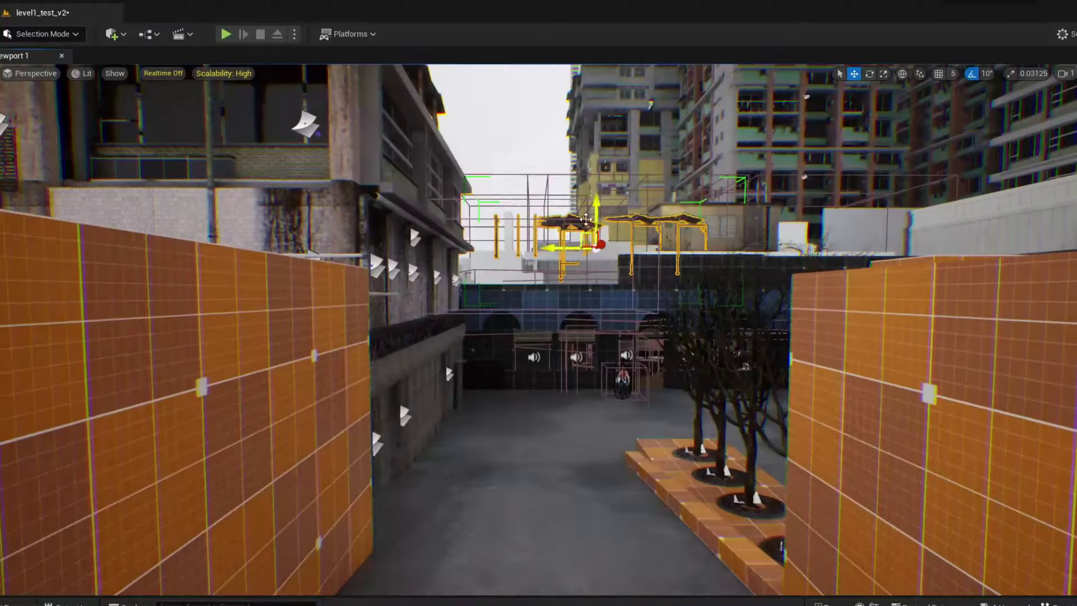
Step: Focus on the arcade pillar and slide it sideways along the arcade
{"action": "right_click_drag", "start_coordinate": [586, 218], "coordinate": [533, 219]}
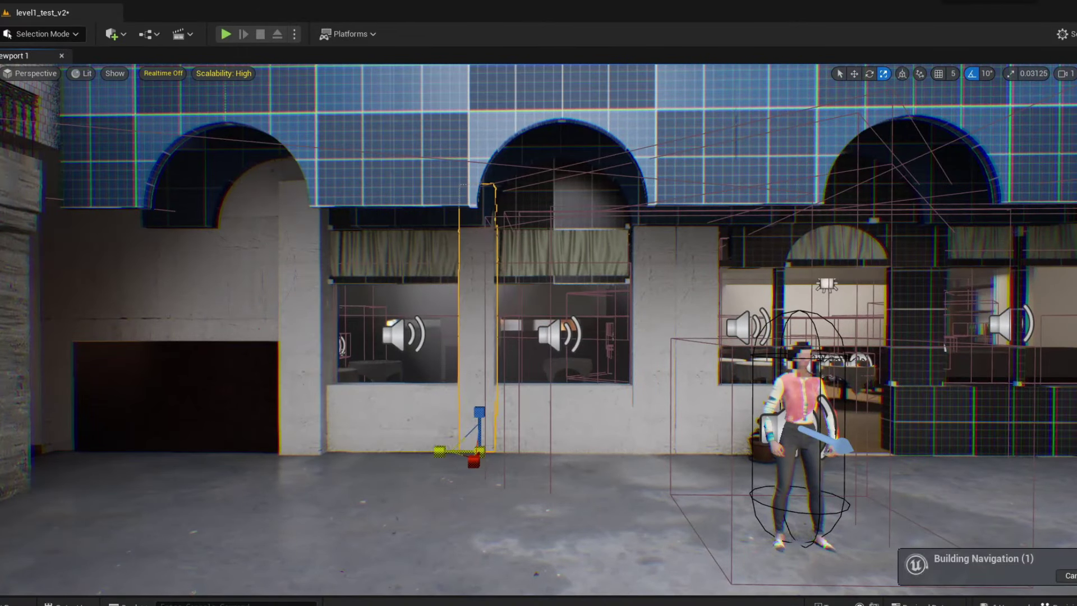
{"action": "key", "text": "f"}
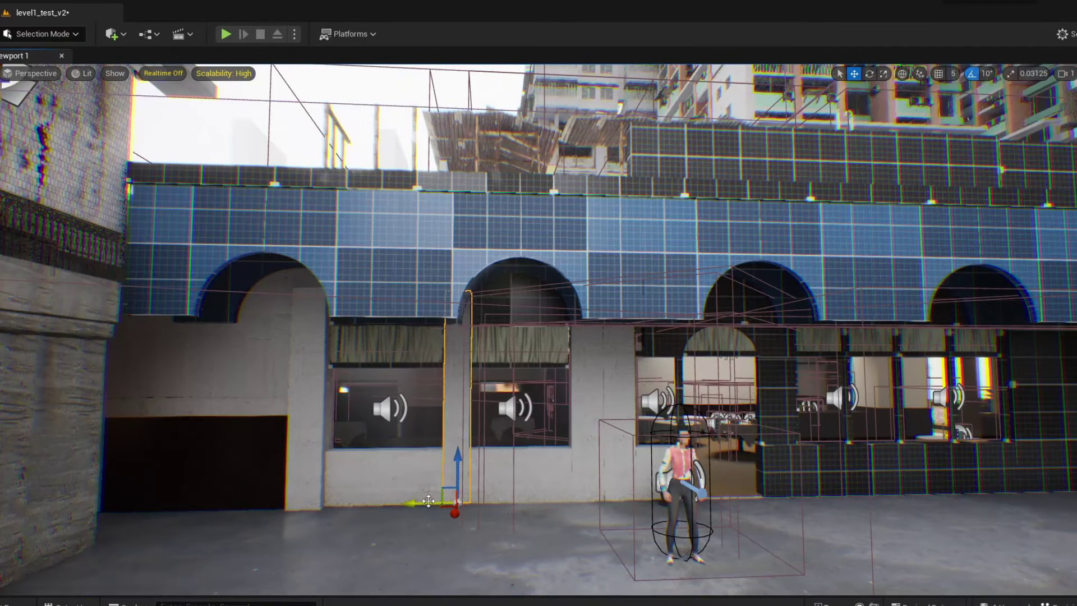
{"action": "left_click_drag", "start_coordinate": [429, 501], "coordinate": [741, 502]}
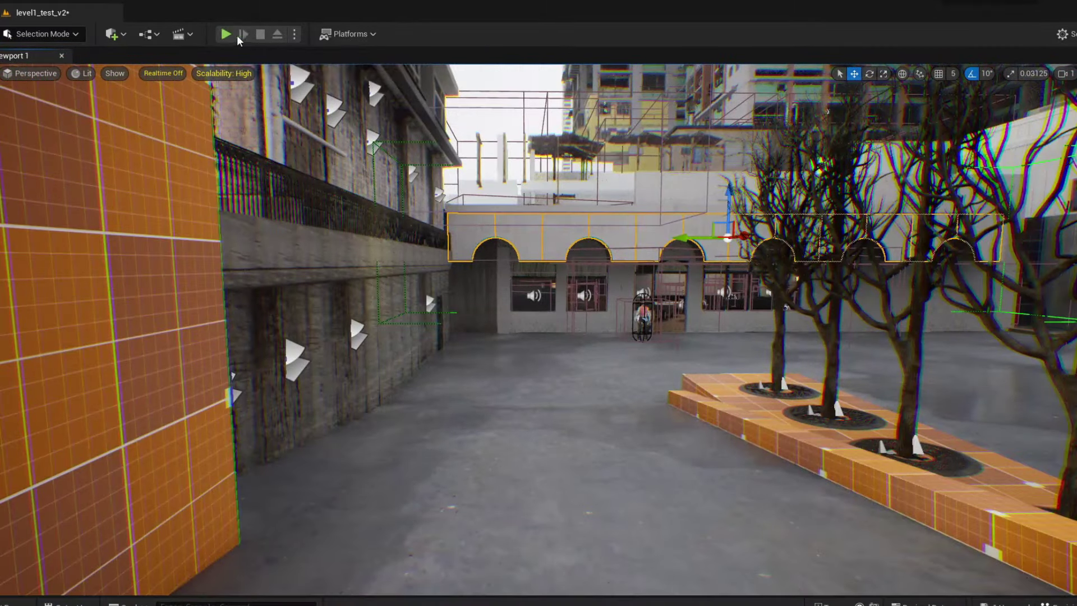
{"action": "key", "text": "alt+p"}
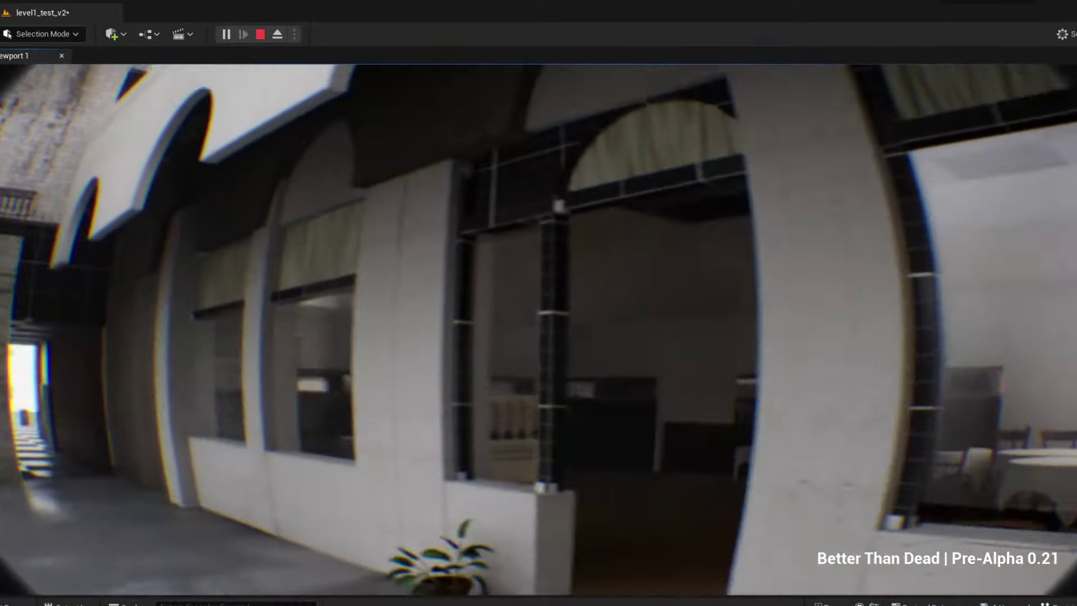
{"action": "key", "text": "Escape"}
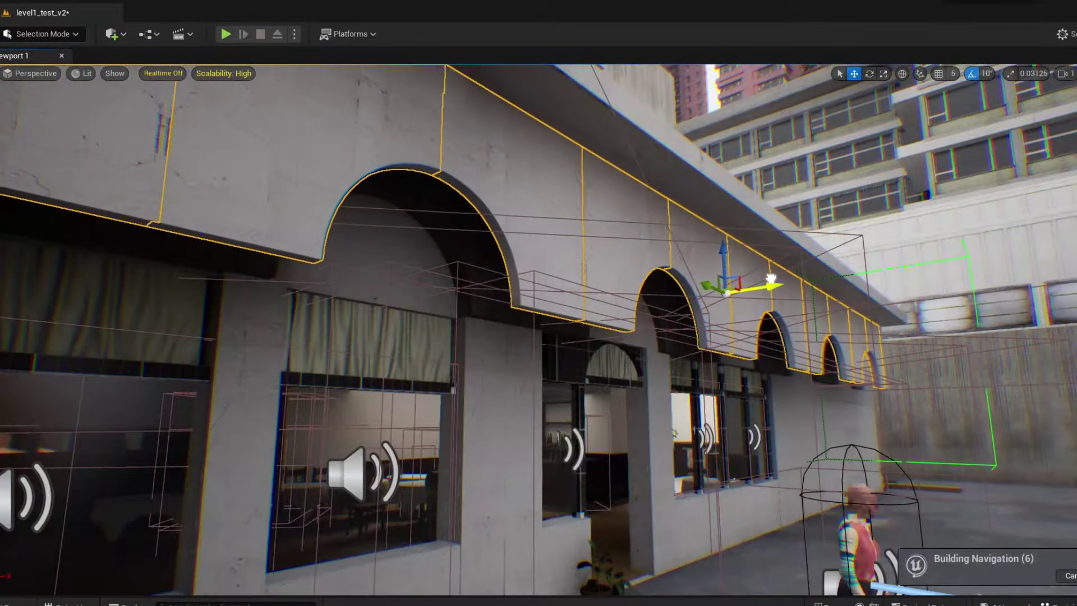